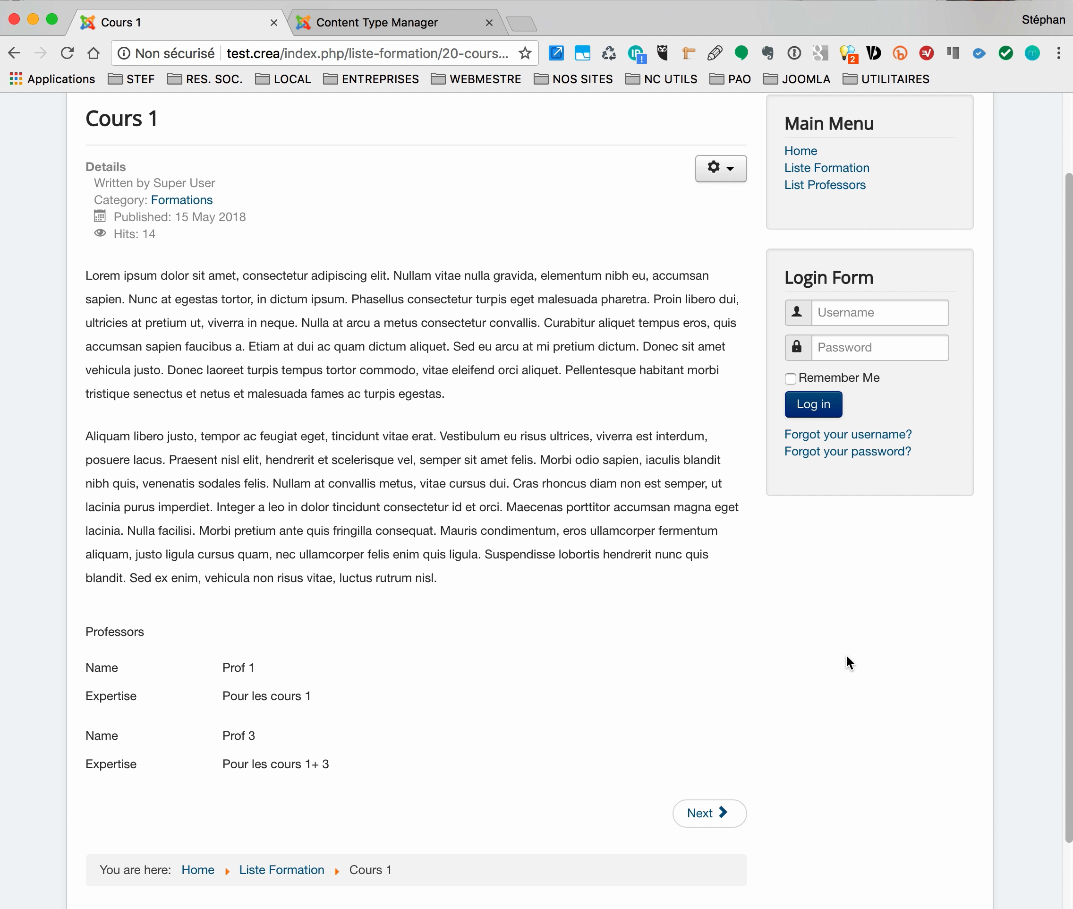
In the Joomla administration, review the Professeurs content type's admin form fields and their live values, closing it without saving.
click(403, 23)
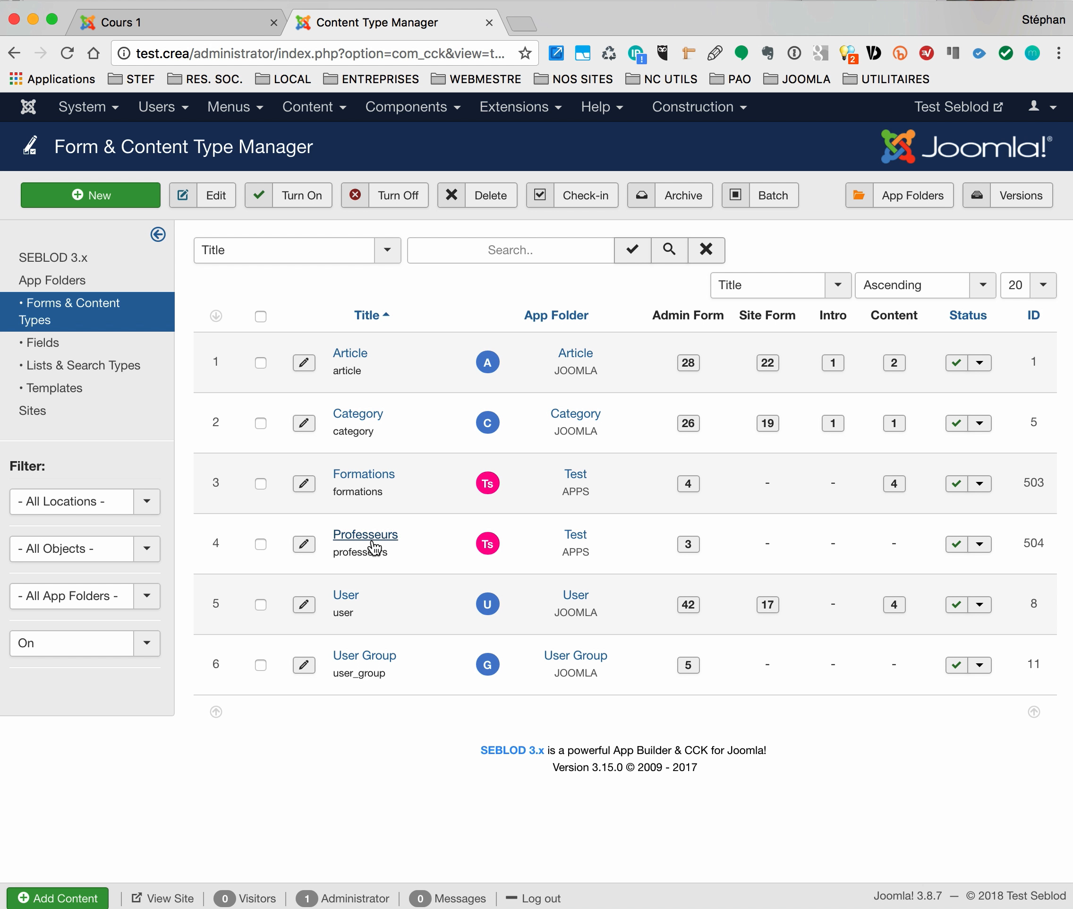
click(683, 550)
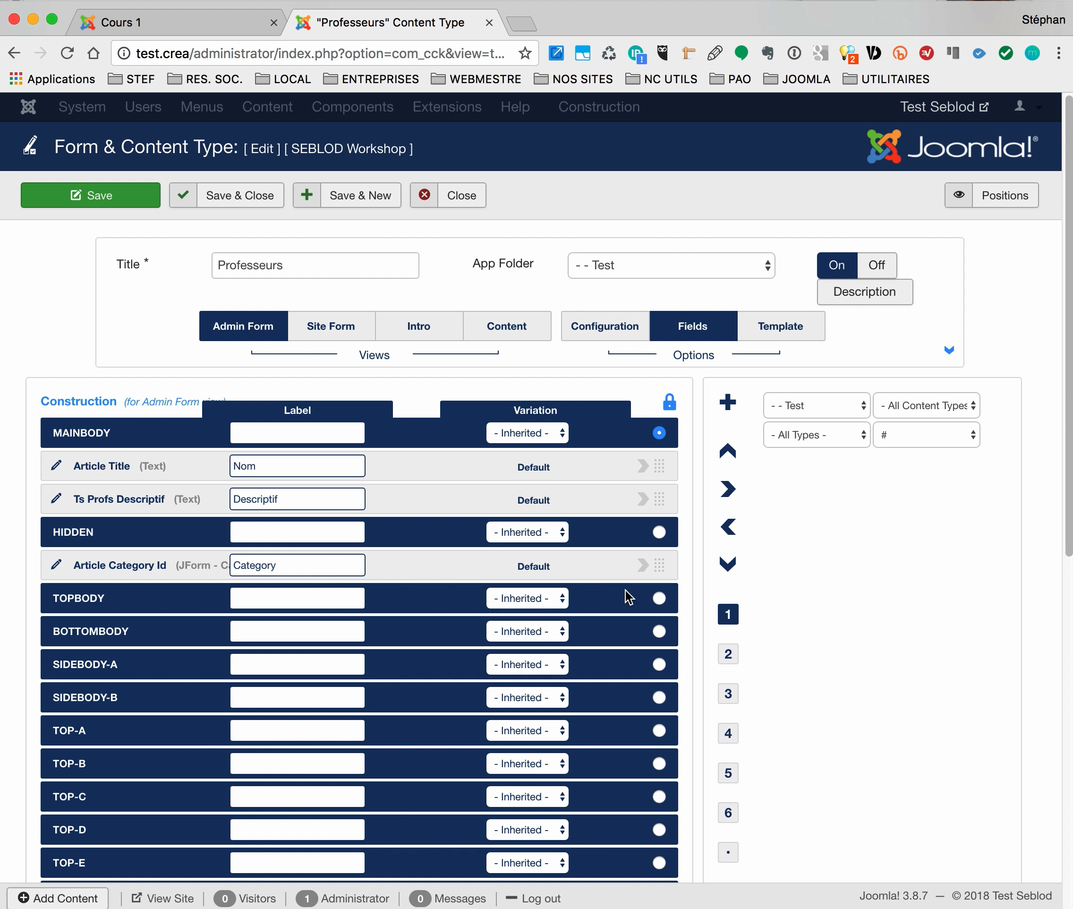
click(728, 654)
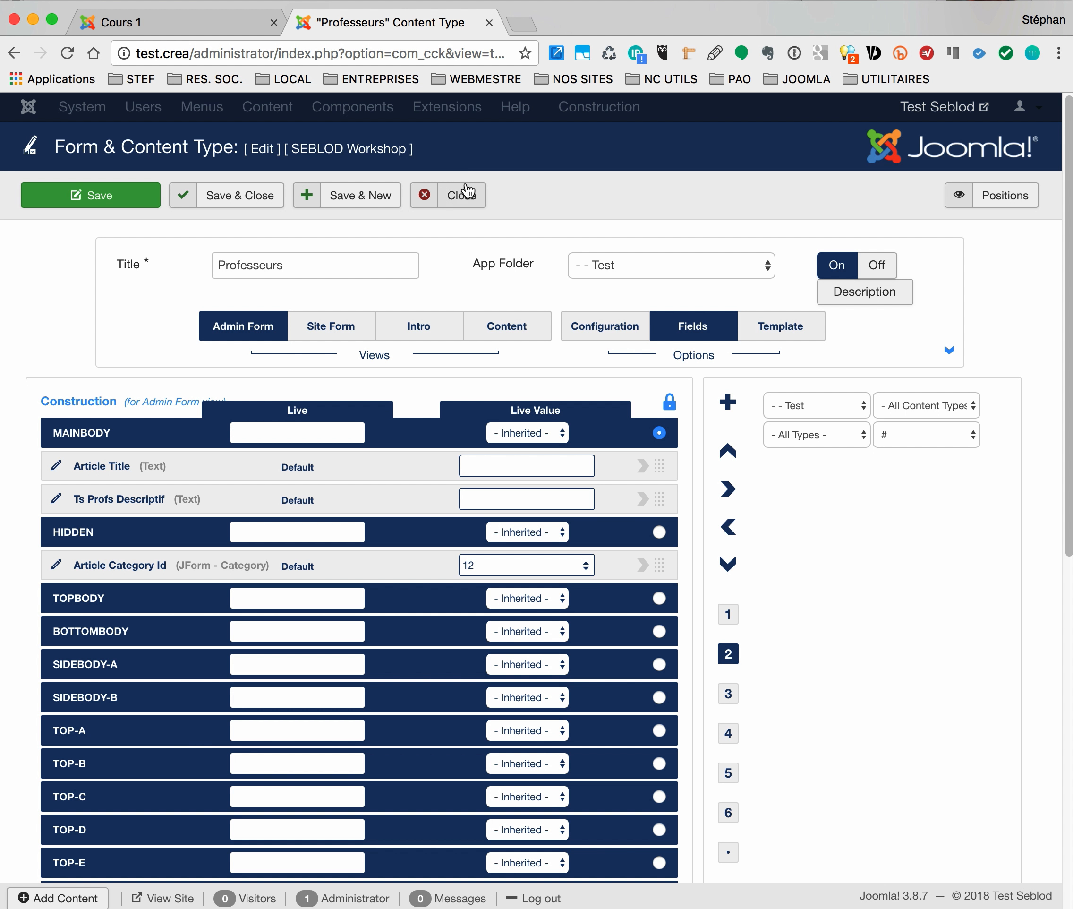
click(461, 202)
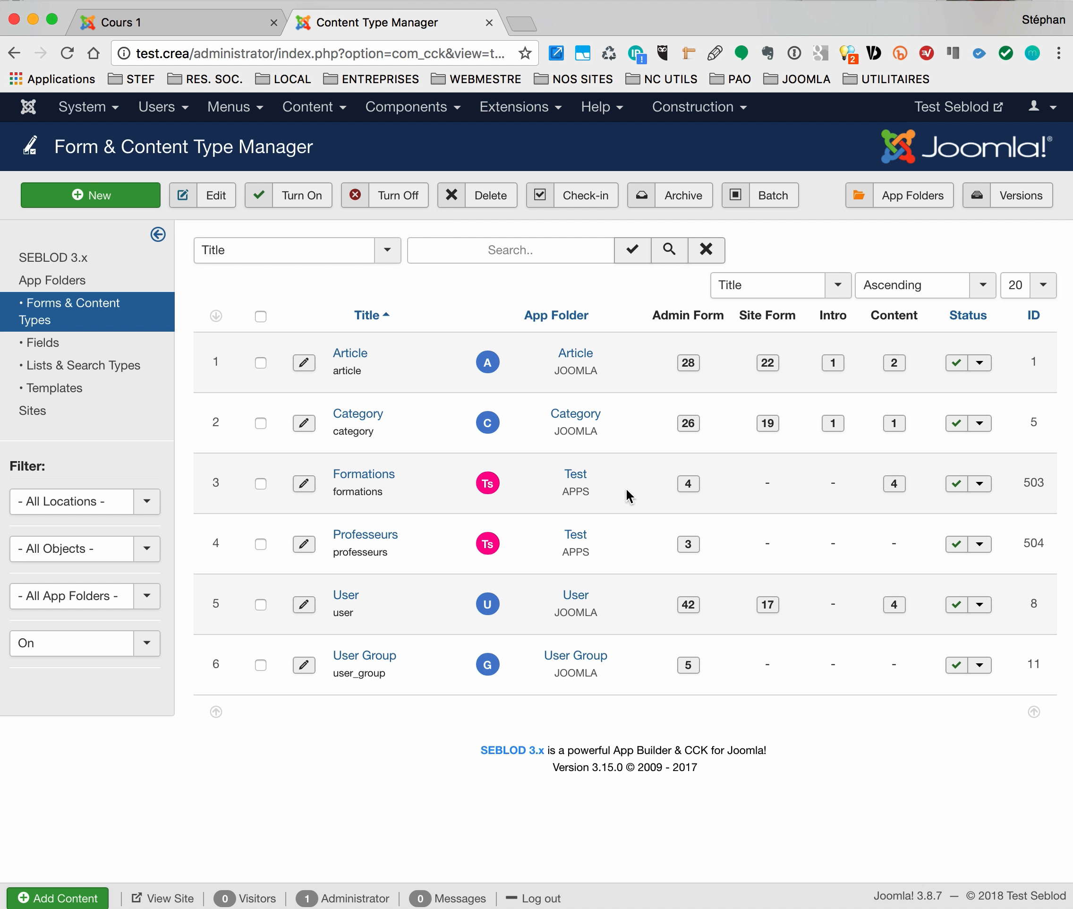
Open the Formations content type's admin form and examine the Ts Formations Professeurs field's type, query, options and separator settings.
click(688, 485)
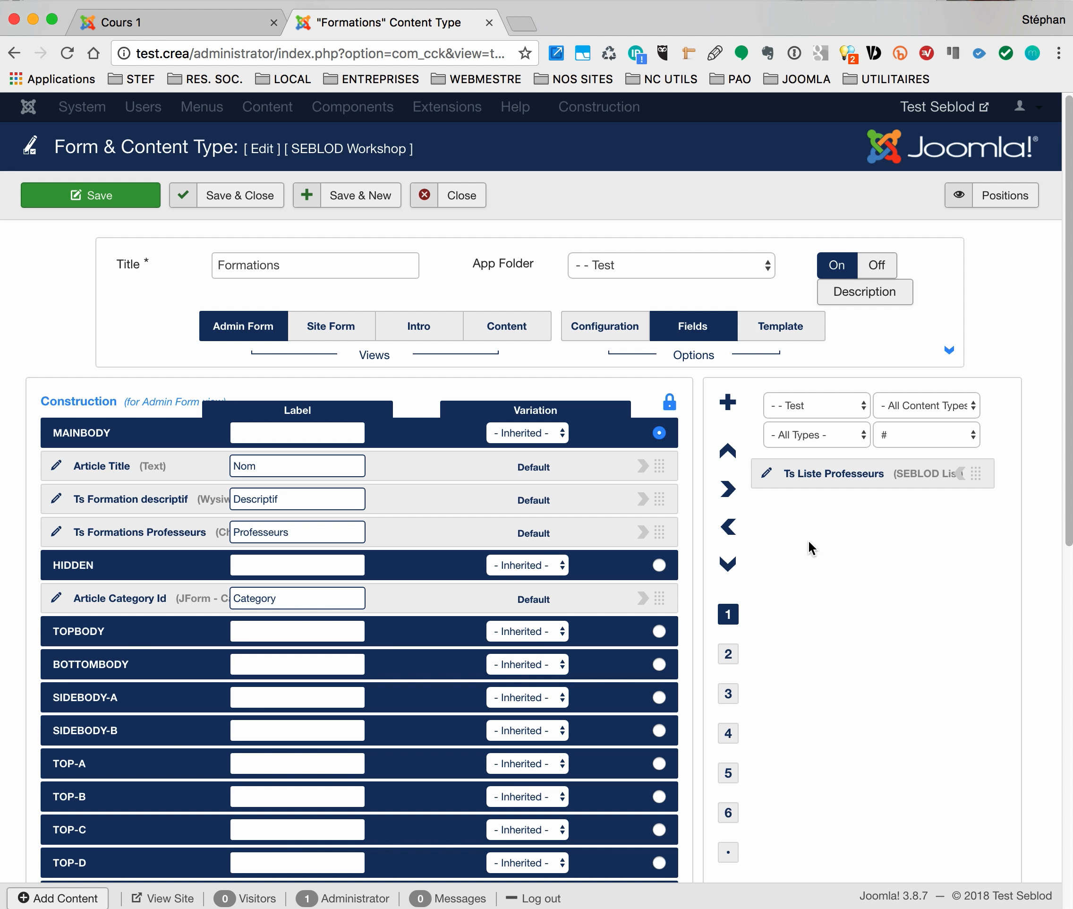
mouse_move(1070, 559)
mouse_down()
mouse_move(1071, 492)
mouse_move(1056, 470)
mouse_move(1064, 539)
mouse_up()
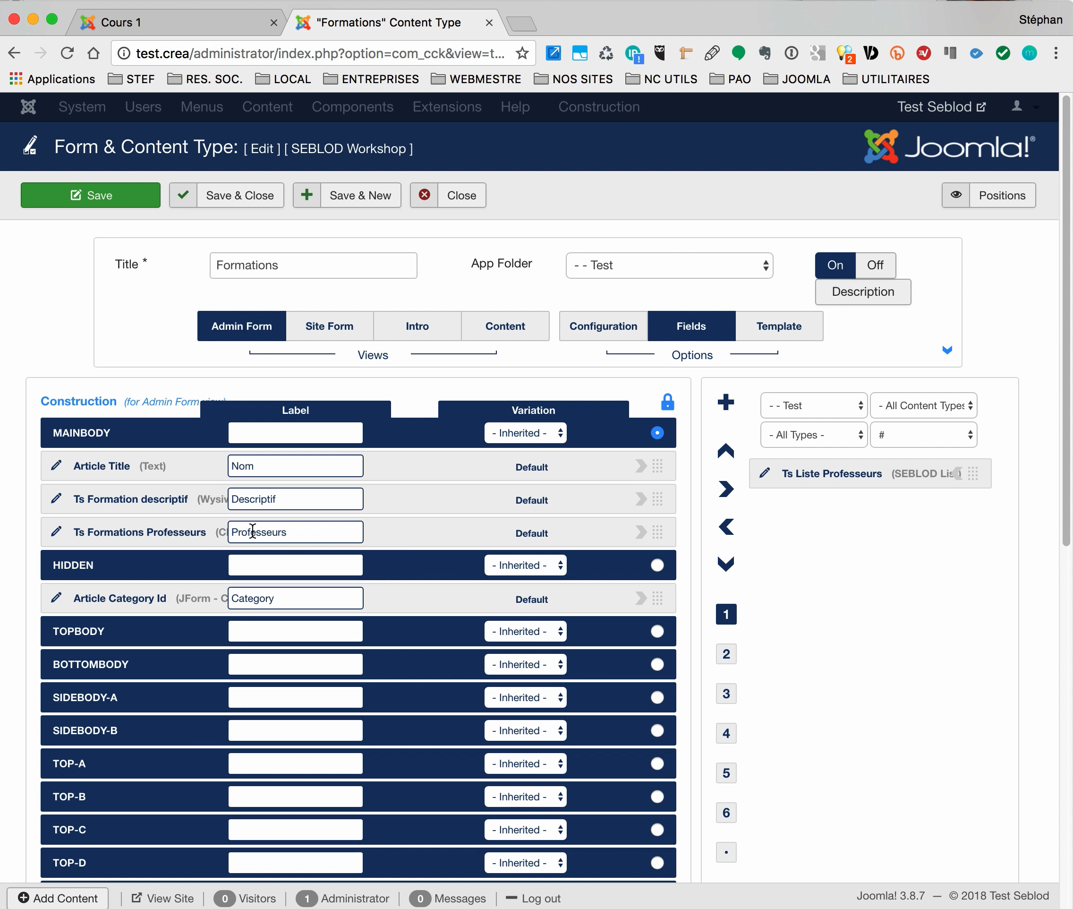
click(55, 533)
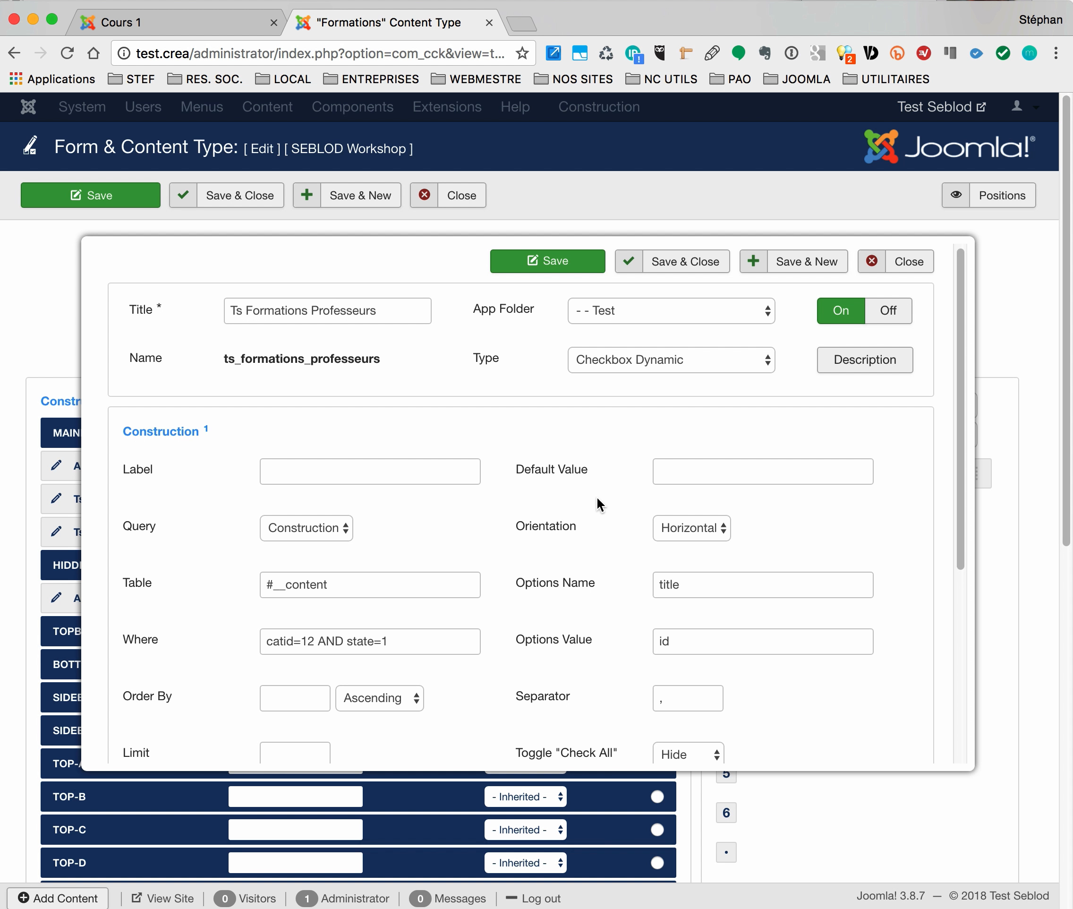
scroll(597, 497, down, 1)
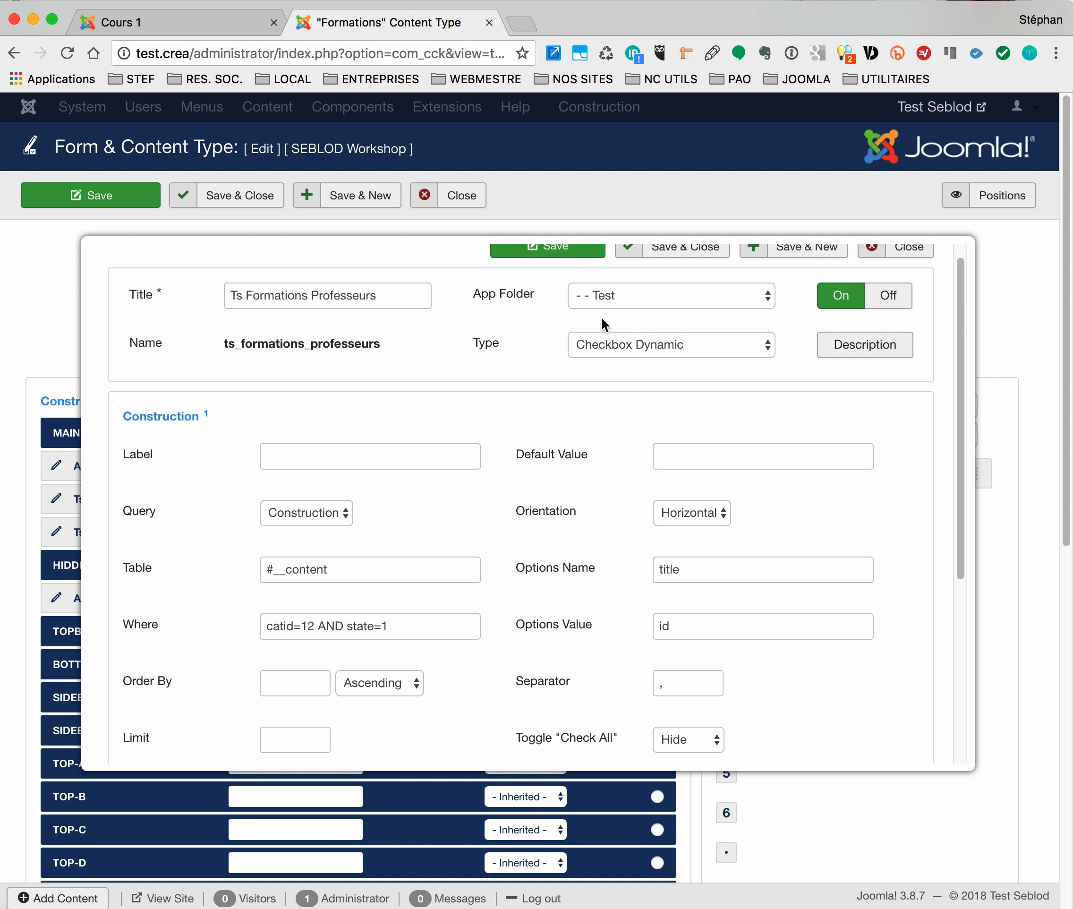
click(592, 358)
click(591, 348)
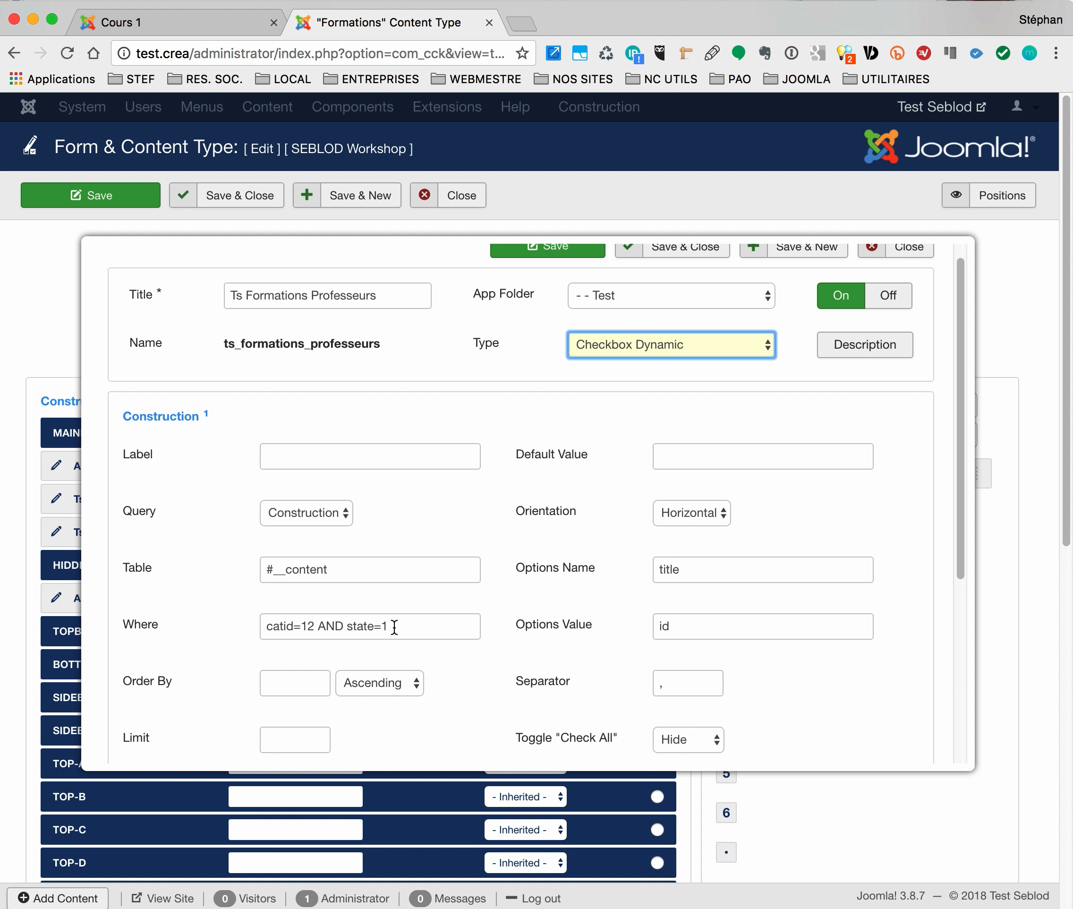
double_click(691, 566)
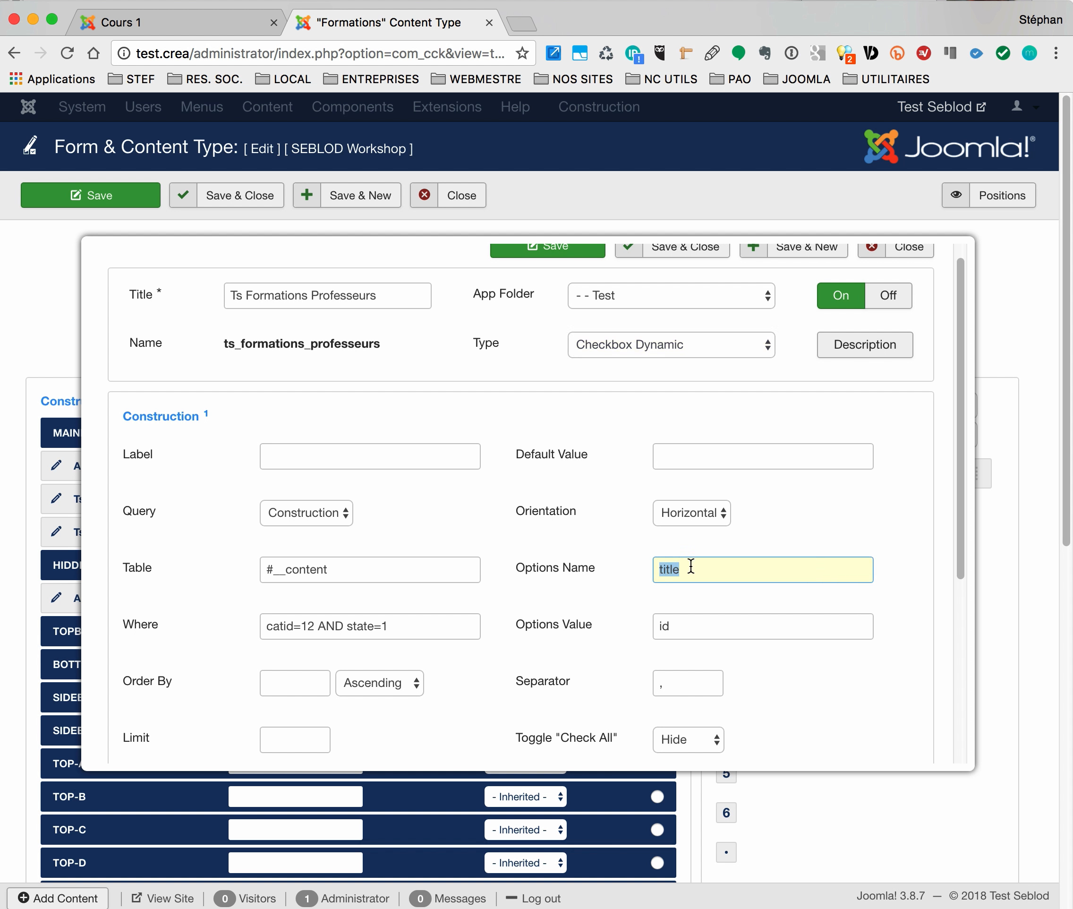
double_click(681, 631)
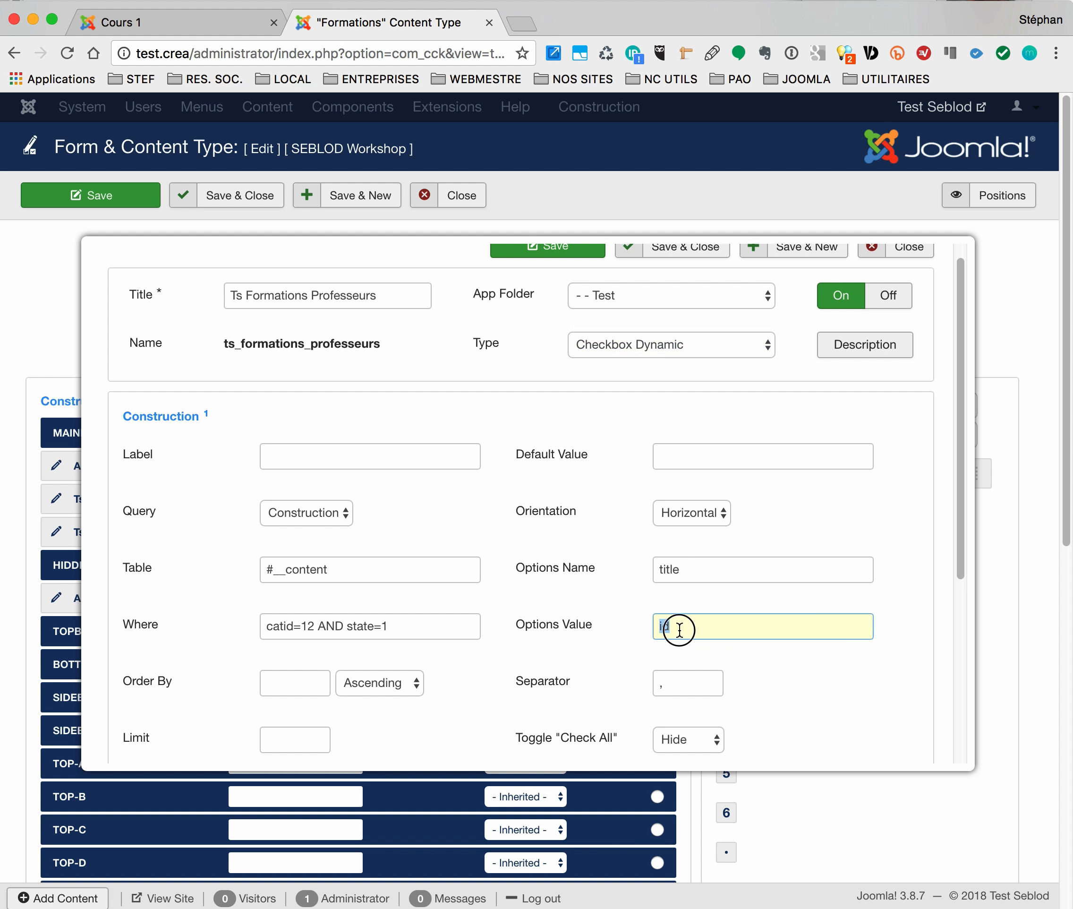
double_click(675, 675)
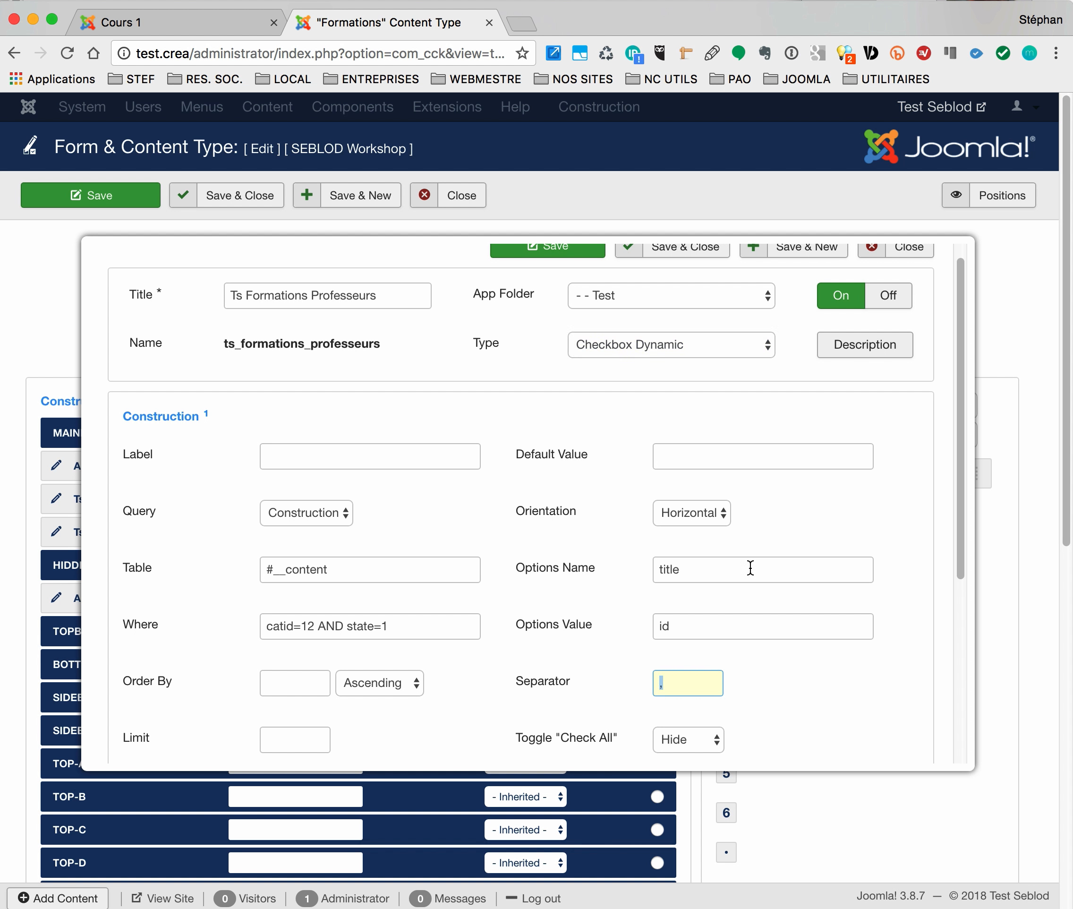
scroll(863, 395, up, 1)
click(909, 271)
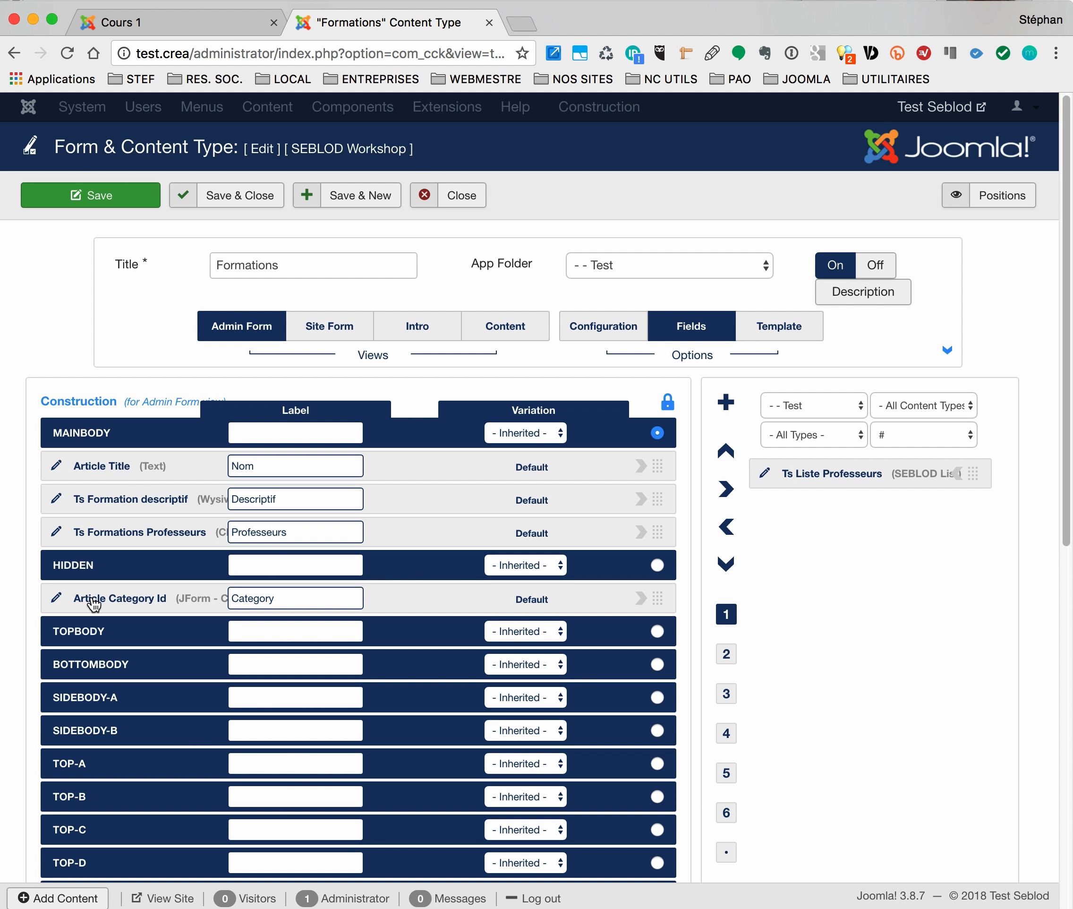
Check the Formations admin form's live values and compare its content view fields with the published Cours 1 page.
click(725, 655)
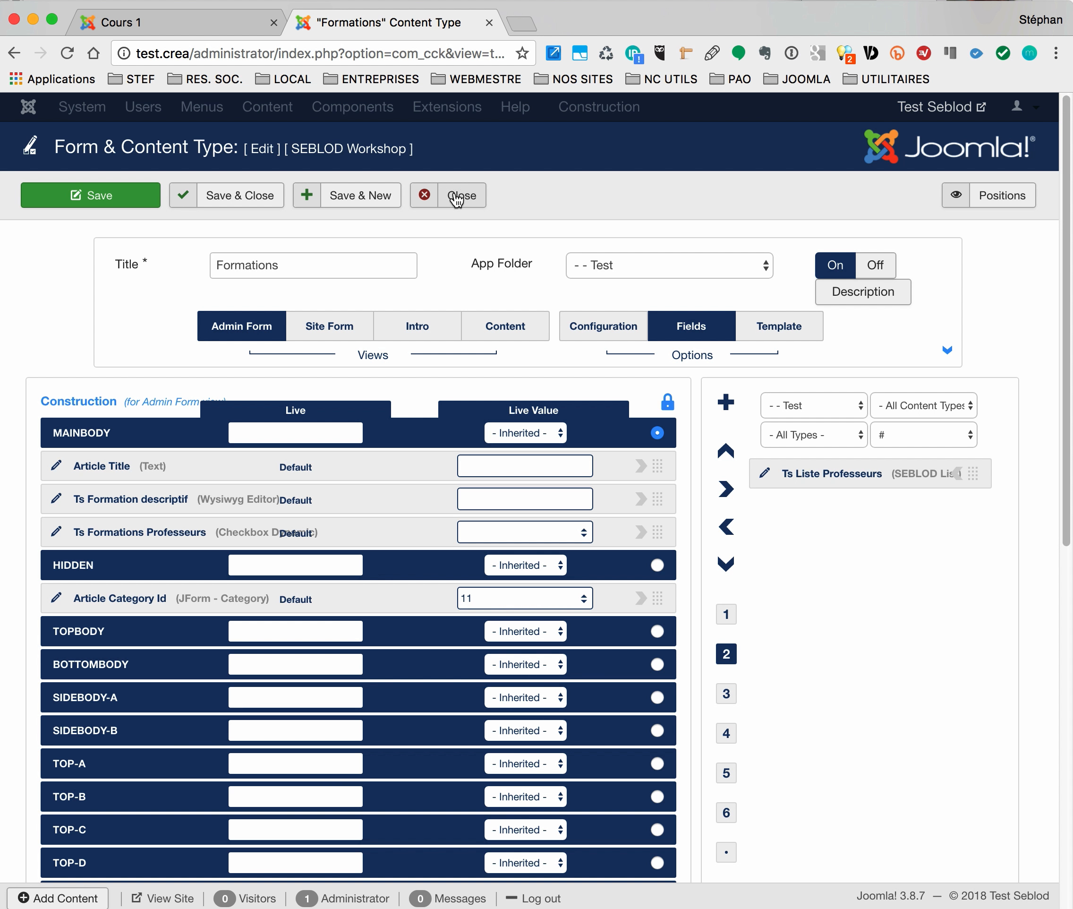
click(495, 332)
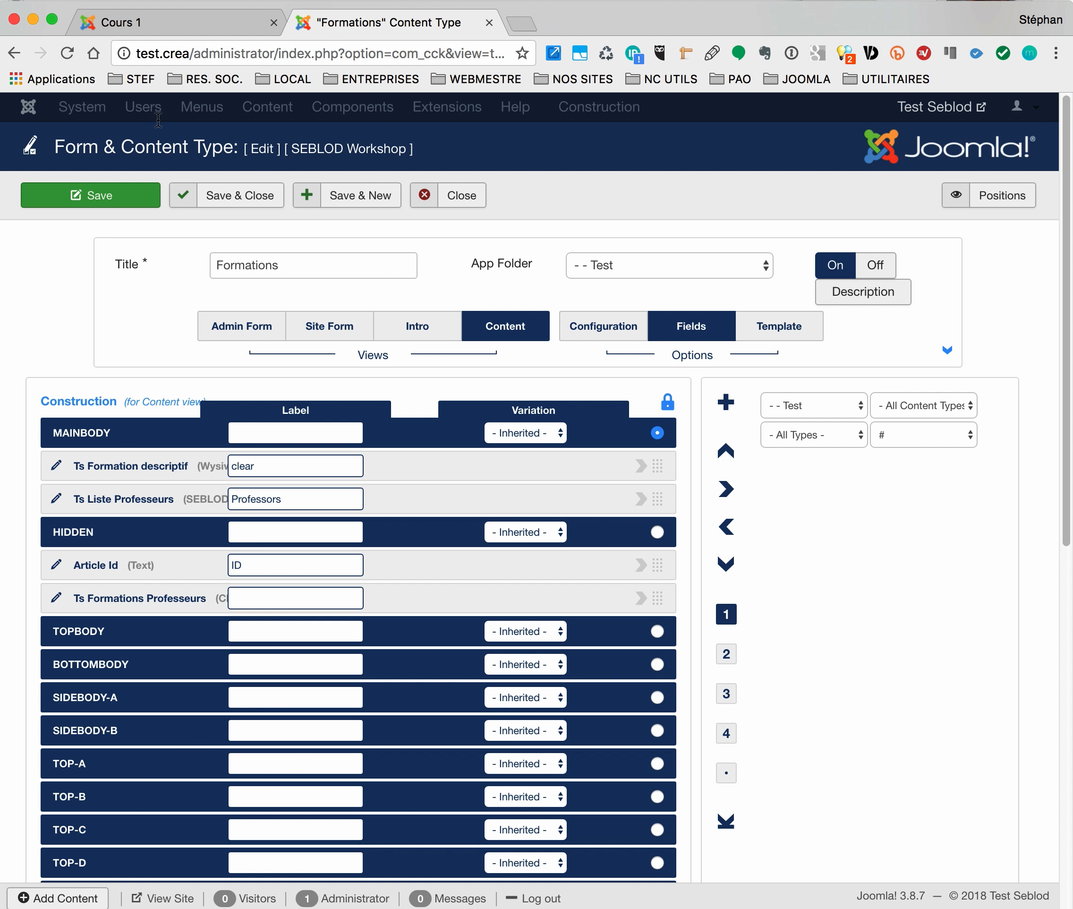
click(97, 22)
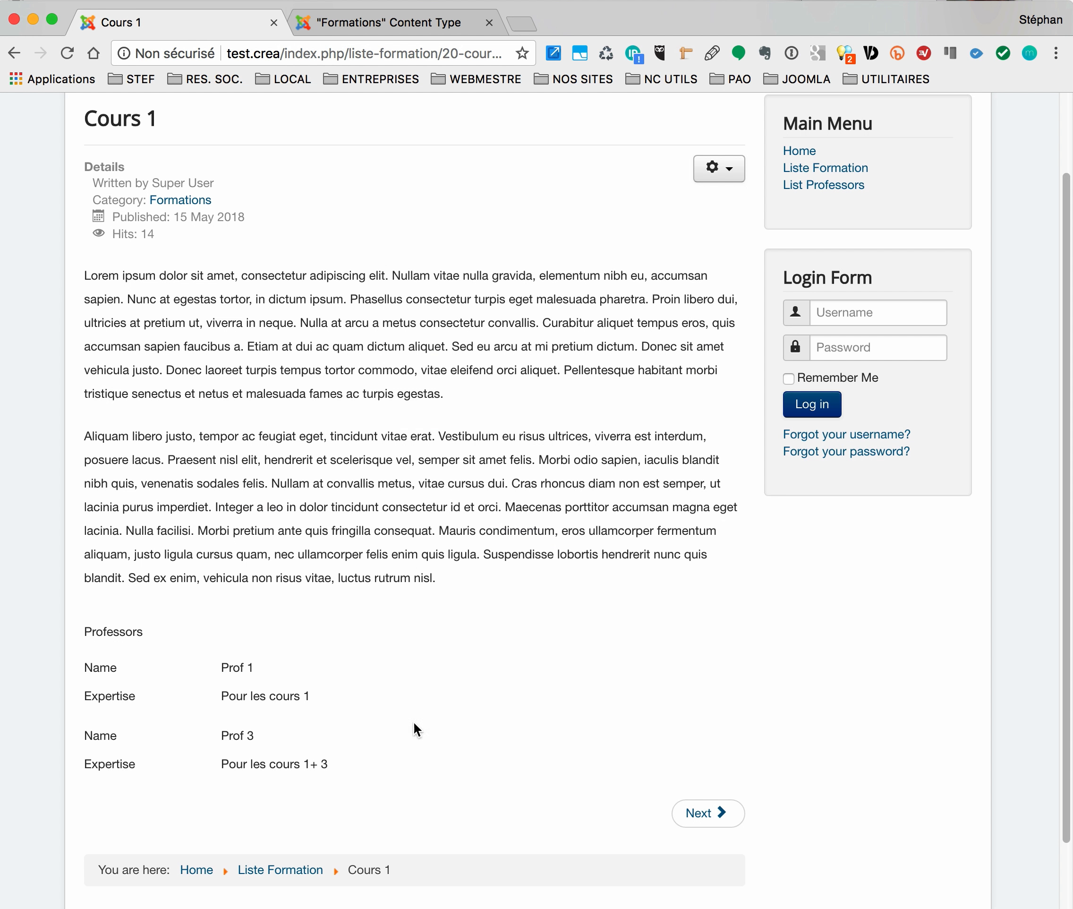
click(394, 21)
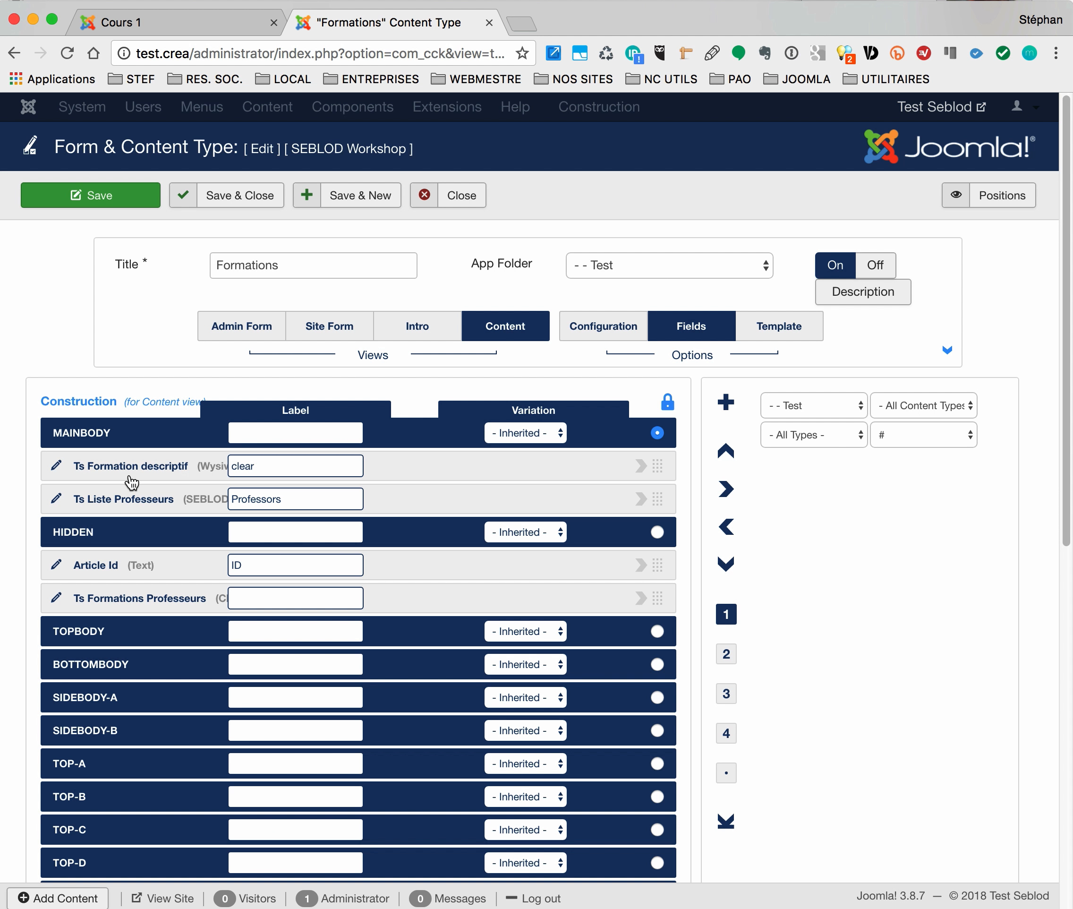
click(177, 28)
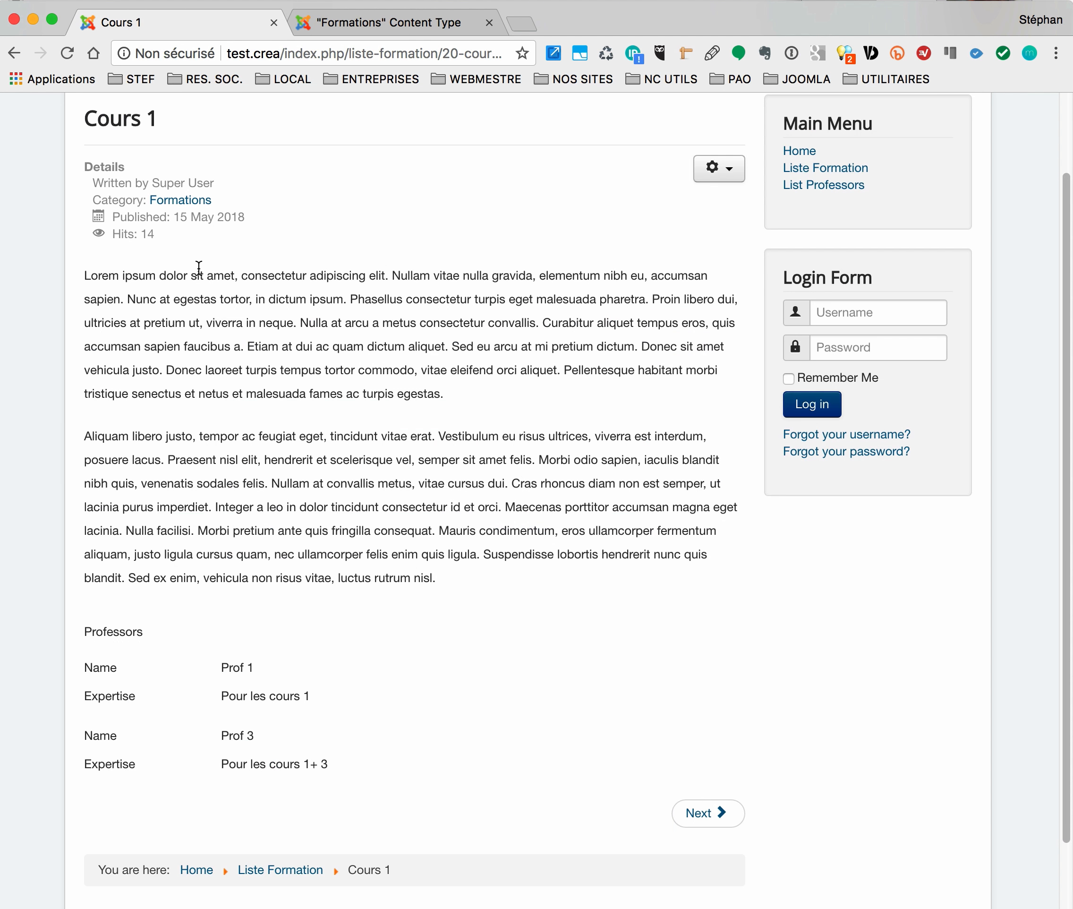
drag(201, 275, 236, 458)
click(363, 26)
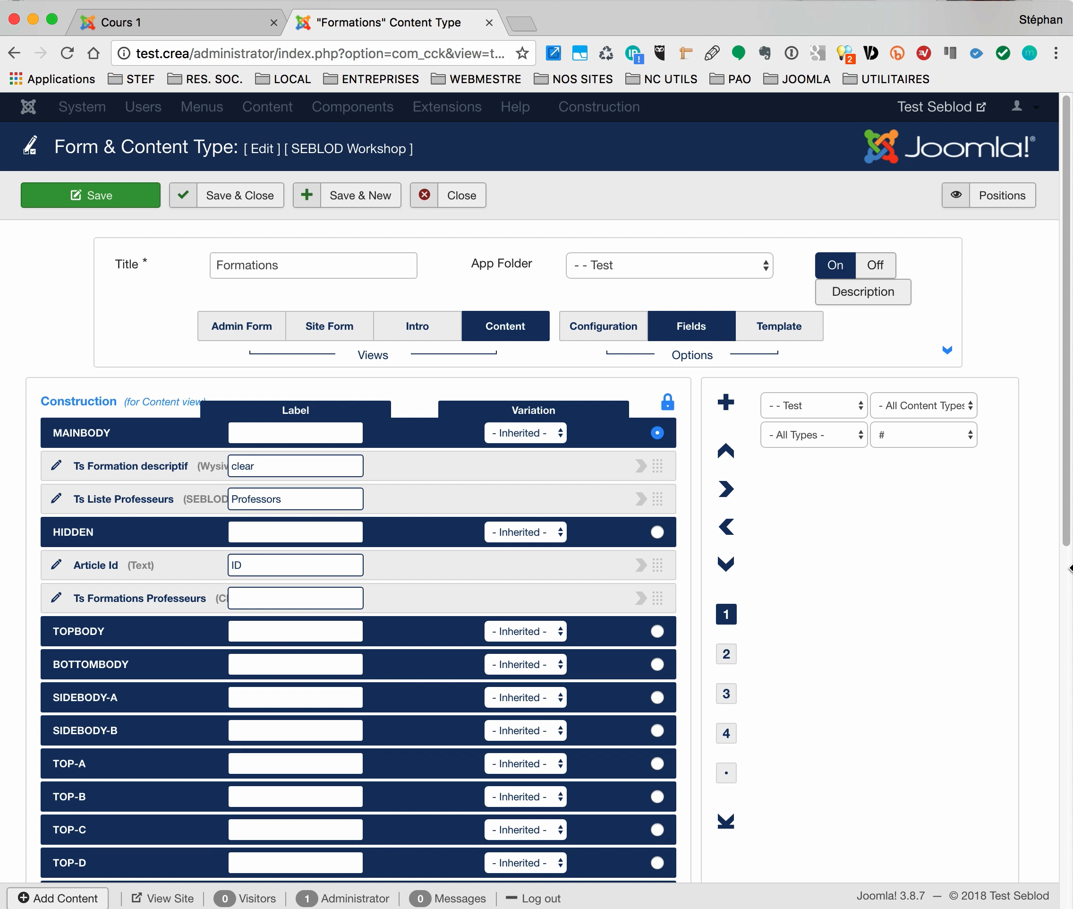
drag(1072, 568, 1072, 592)
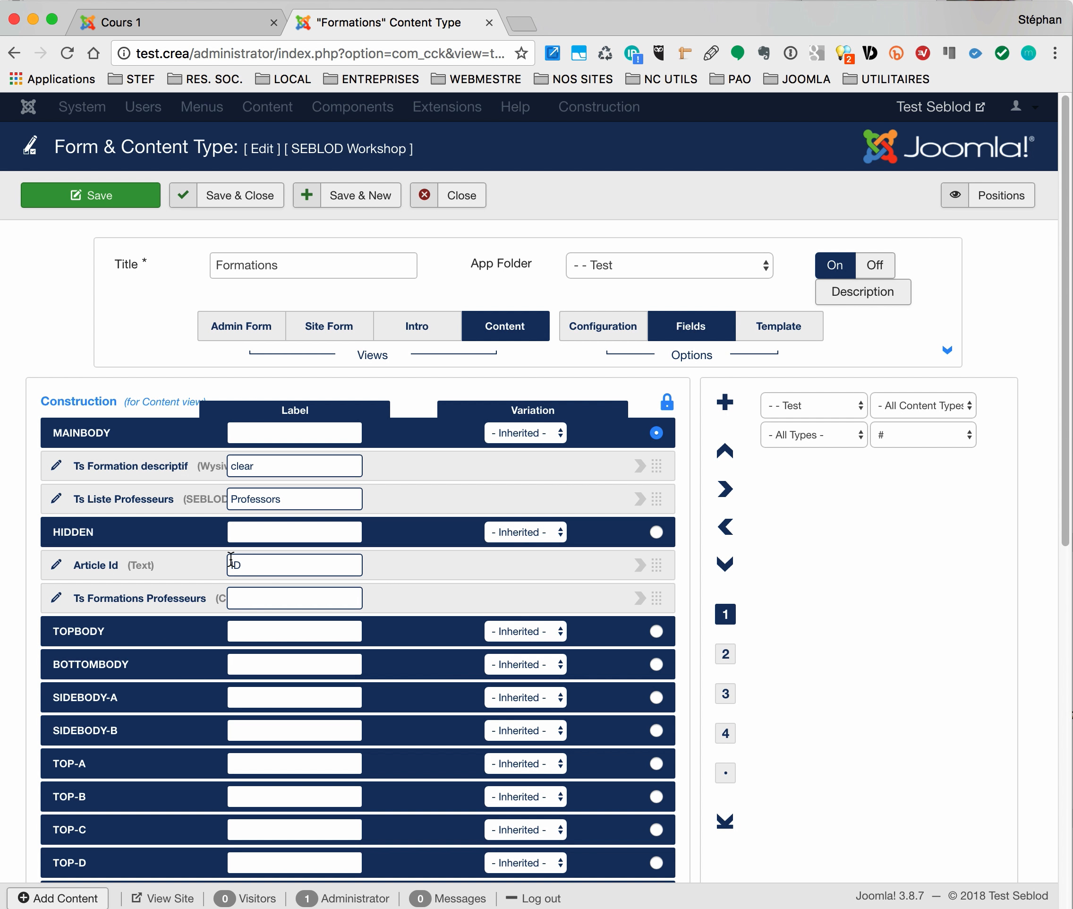
Examine the Ts Liste Professeurs field's type, its list and search type, and the mapping between article ID and ts_formations_professeurs.
click(56, 499)
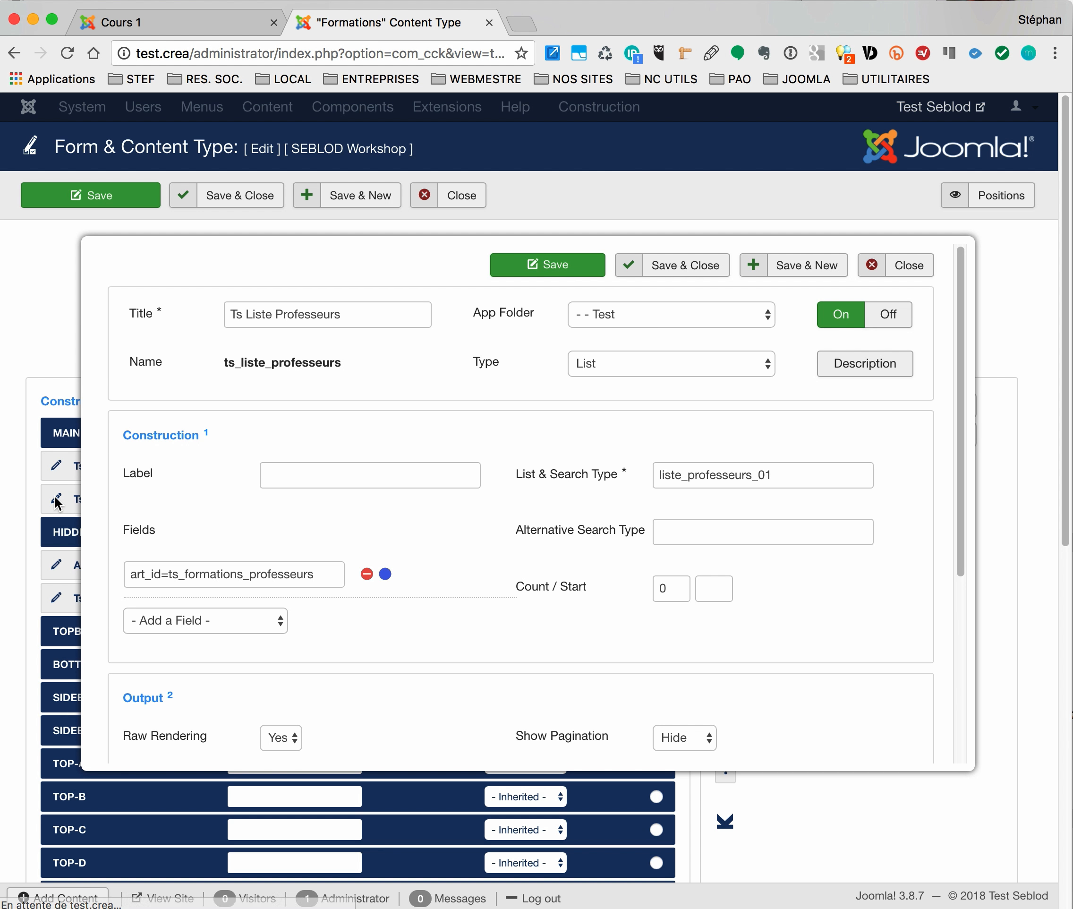
click(702, 369)
click(628, 360)
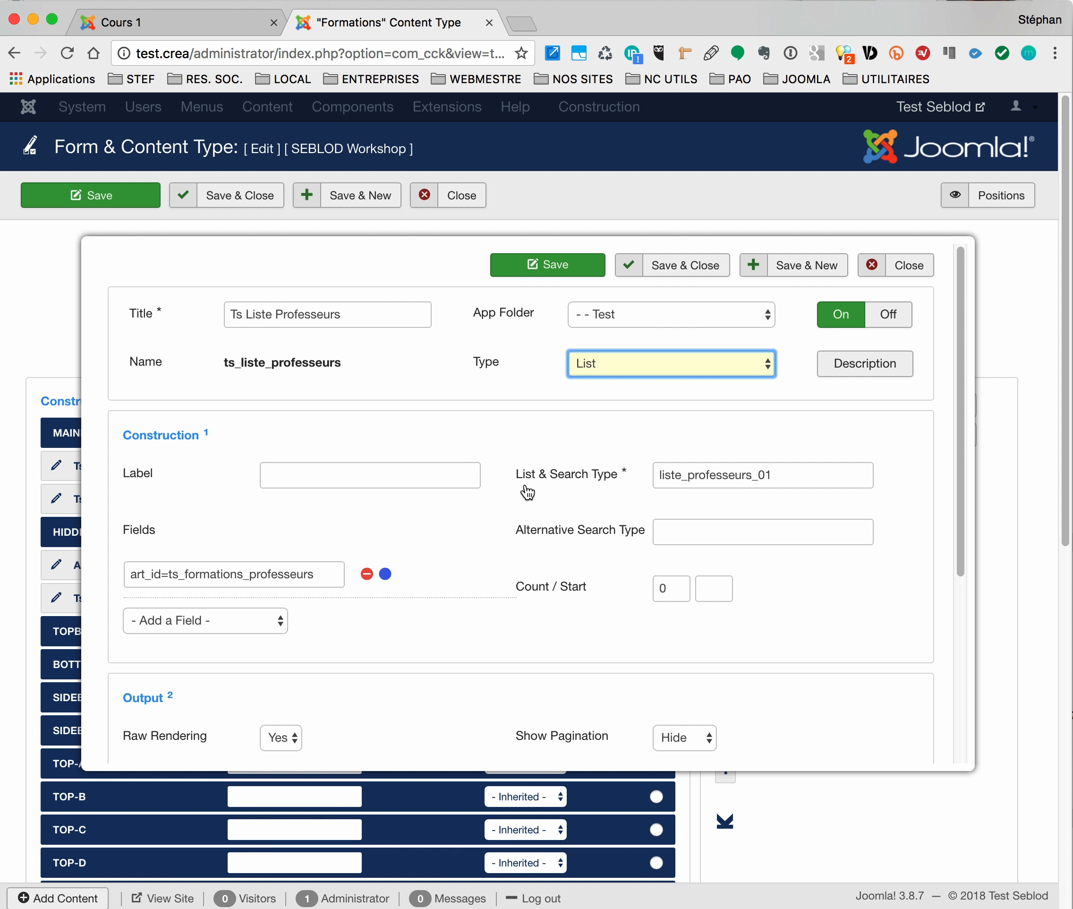
click(668, 475)
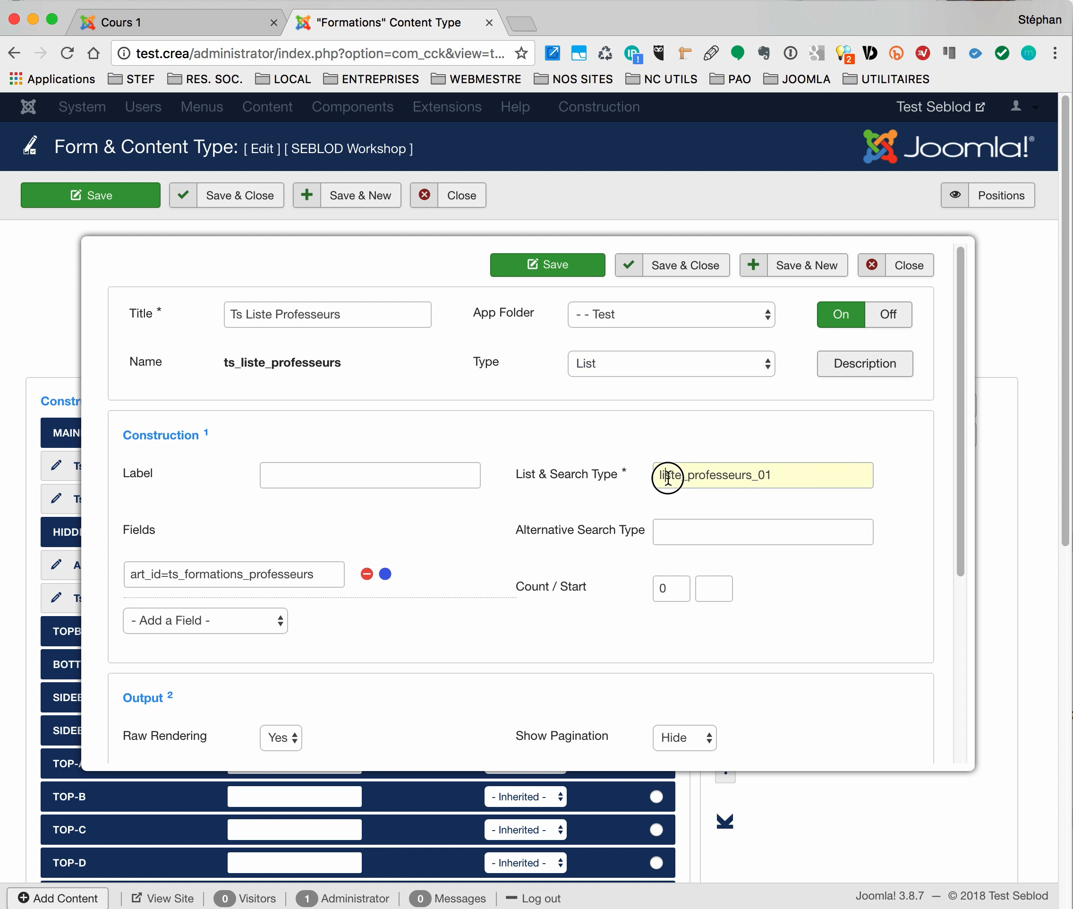
drag(668, 475, 773, 474)
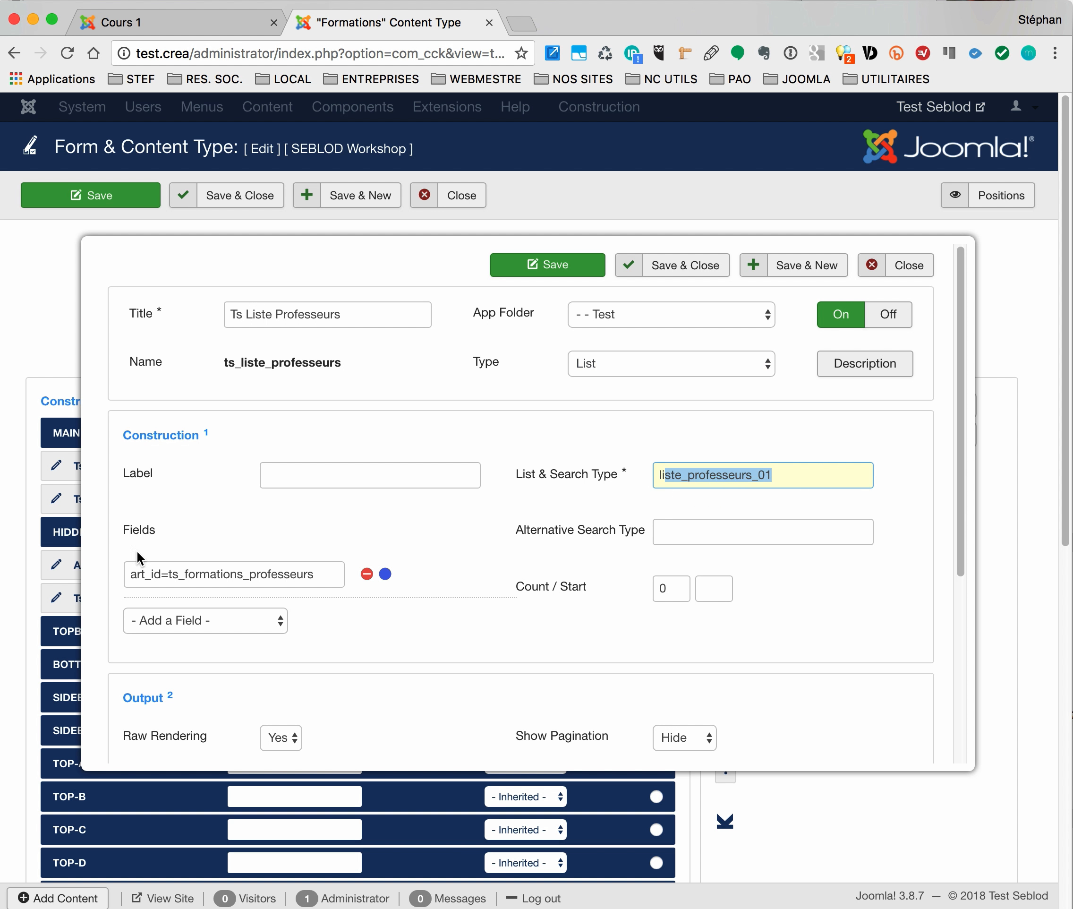
drag(129, 573, 161, 572)
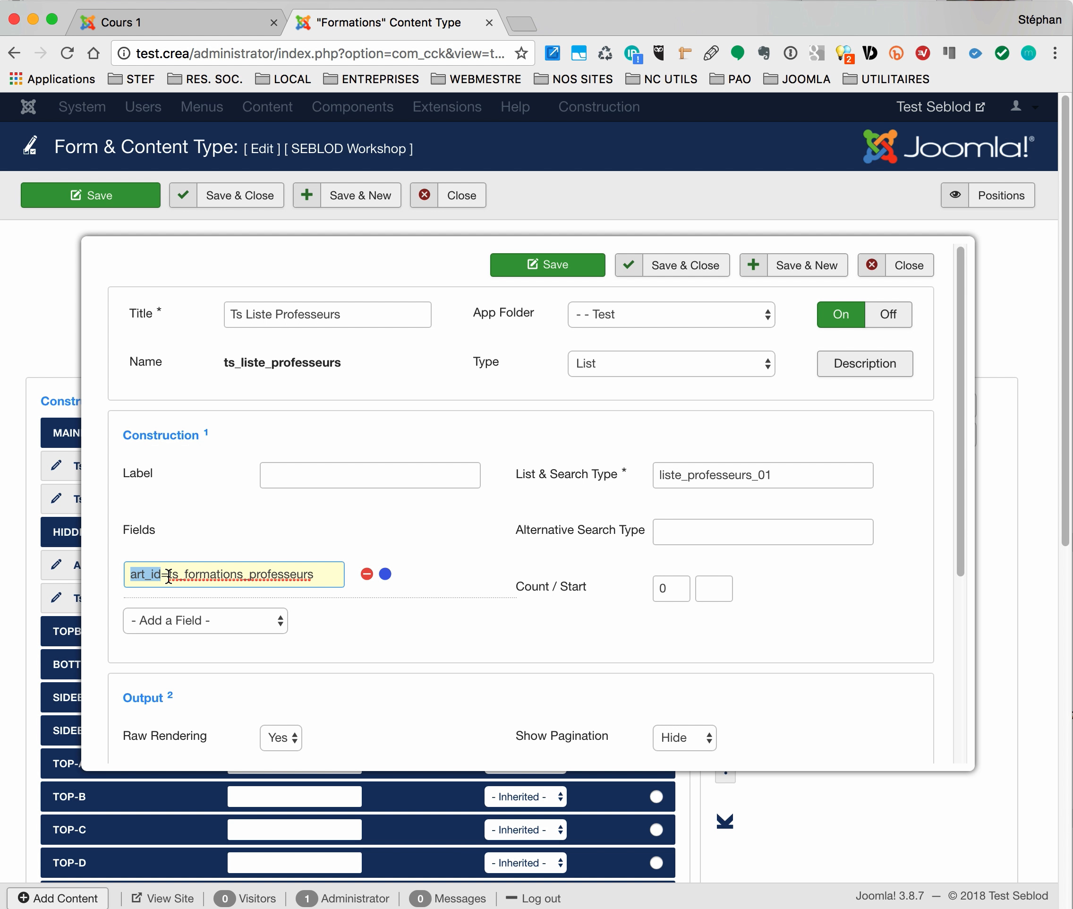
click(168, 576)
drag(169, 573, 315, 574)
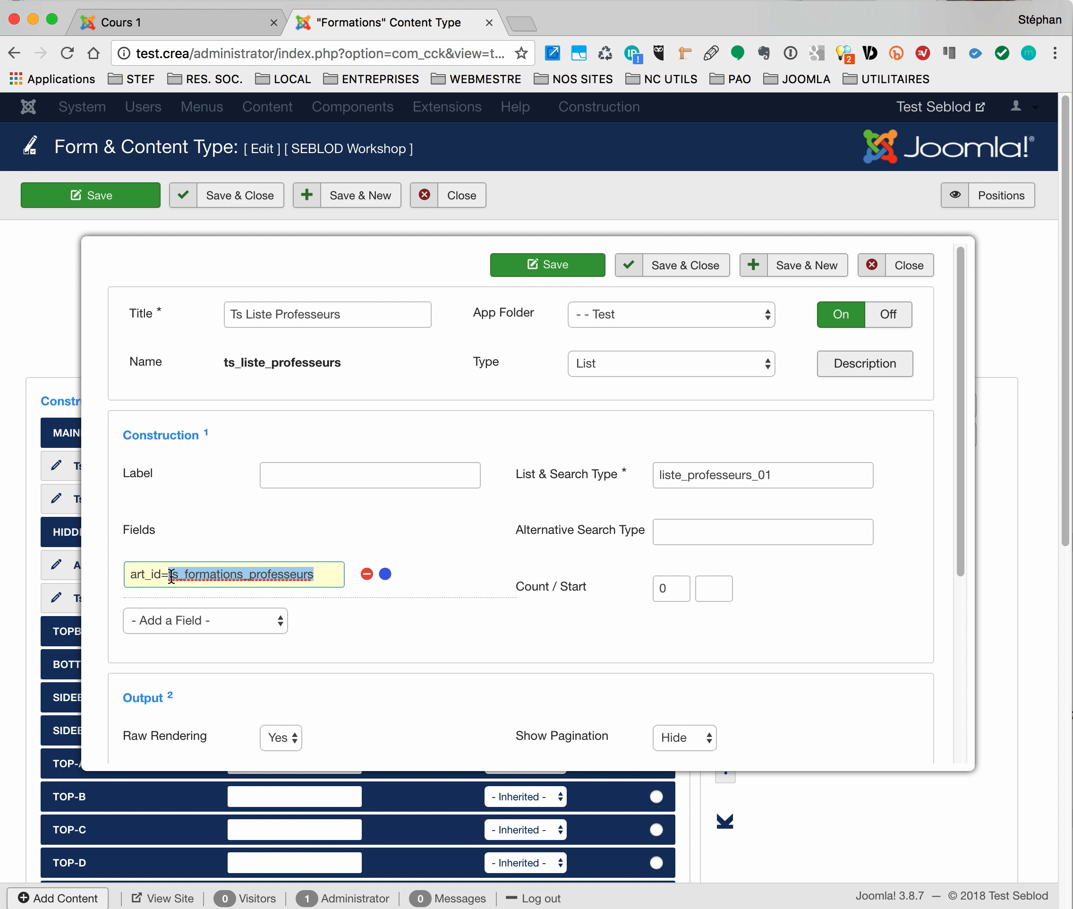
drag(161, 574, 127, 576)
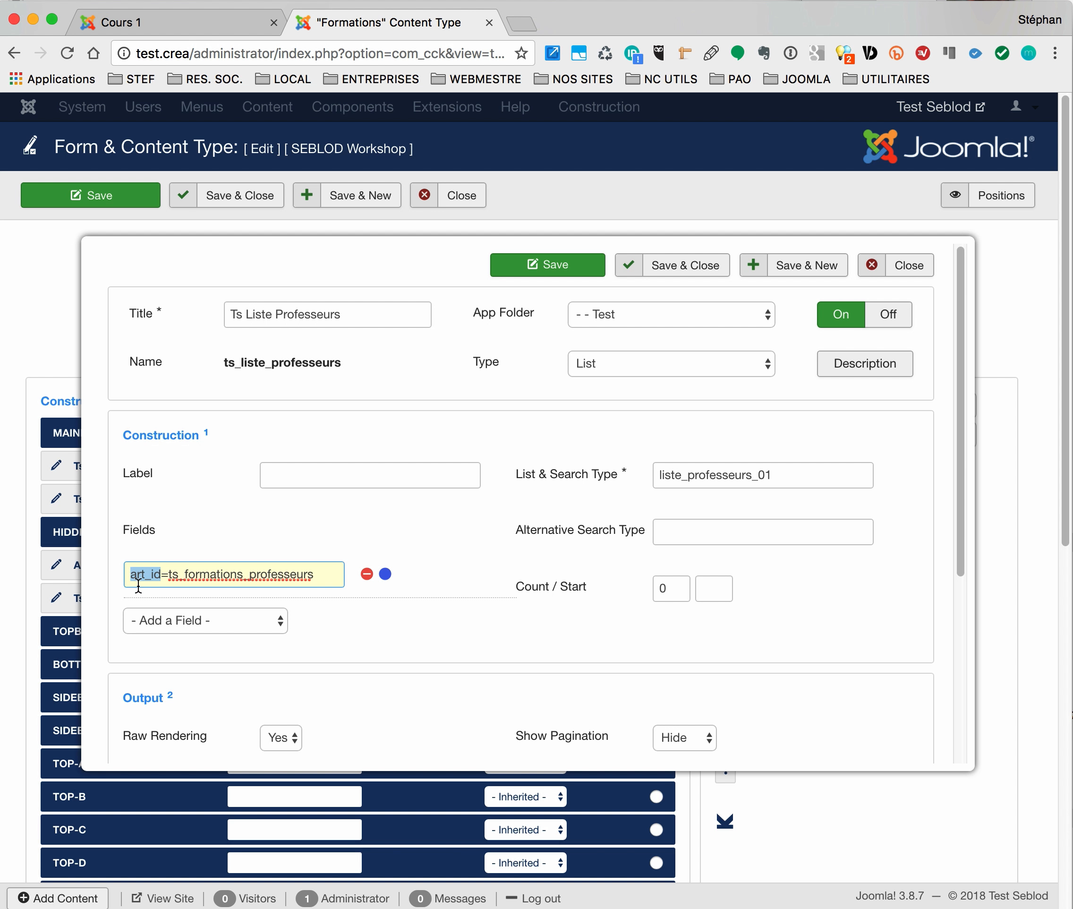
click(167, 573)
drag(167, 574, 300, 580)
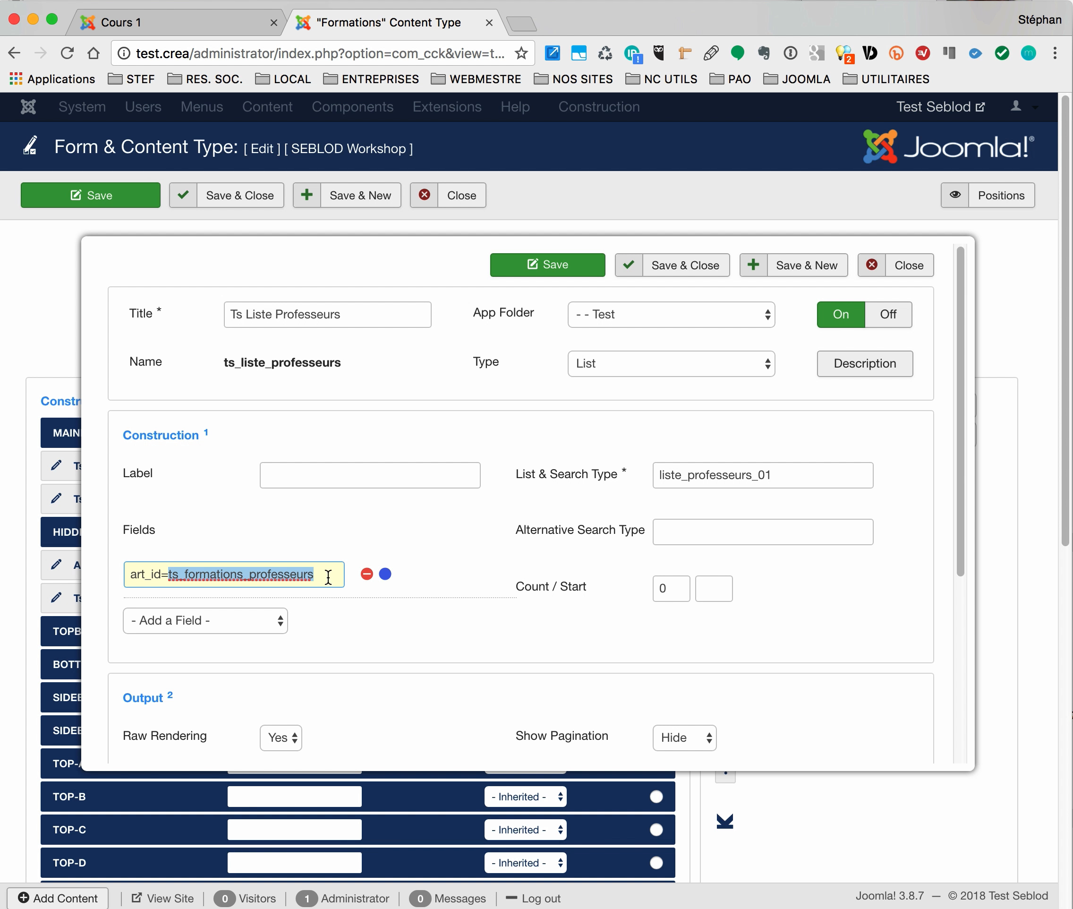
click(914, 269)
Close the Formations content type, reopen its admin form to recheck the fields, and return to the content type list.
click(449, 202)
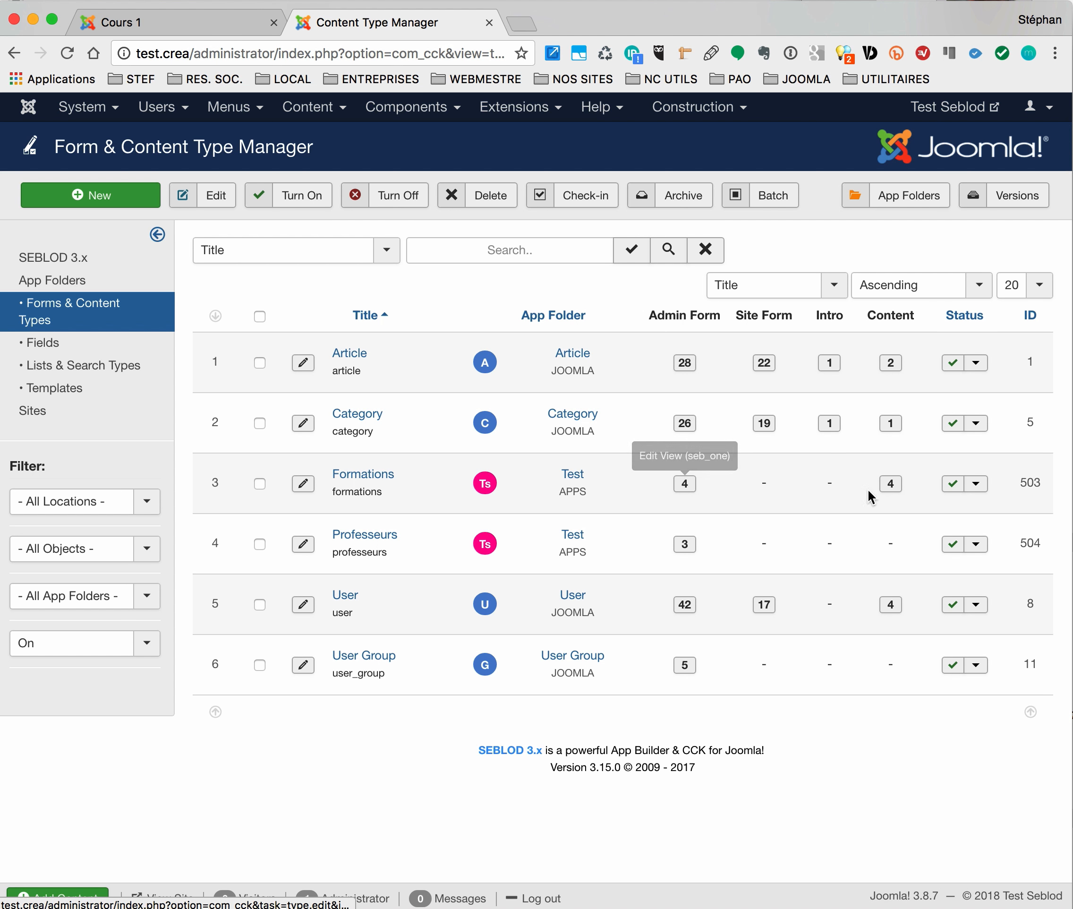
click(685, 481)
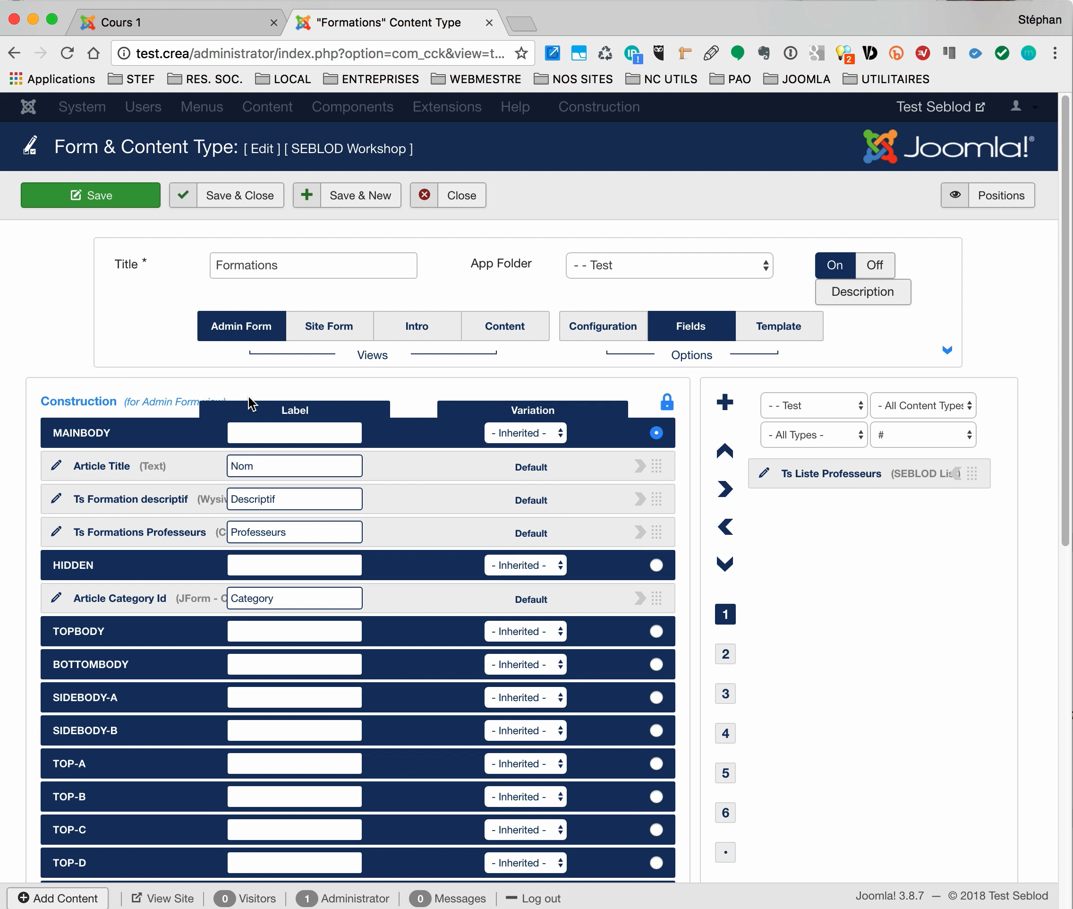
click(465, 197)
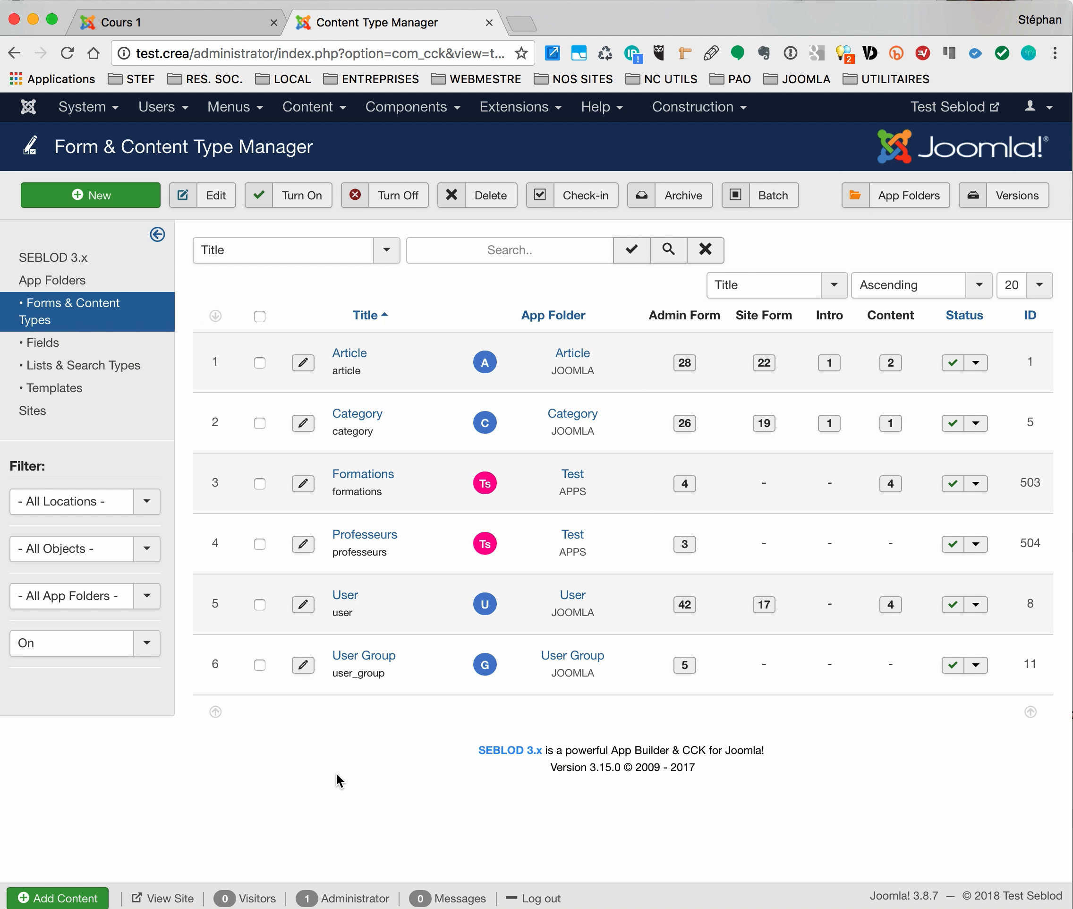
Review the search form and item fields of the Liste professeurs 01 search type and compare them with the Cours 1 page.
click(66, 372)
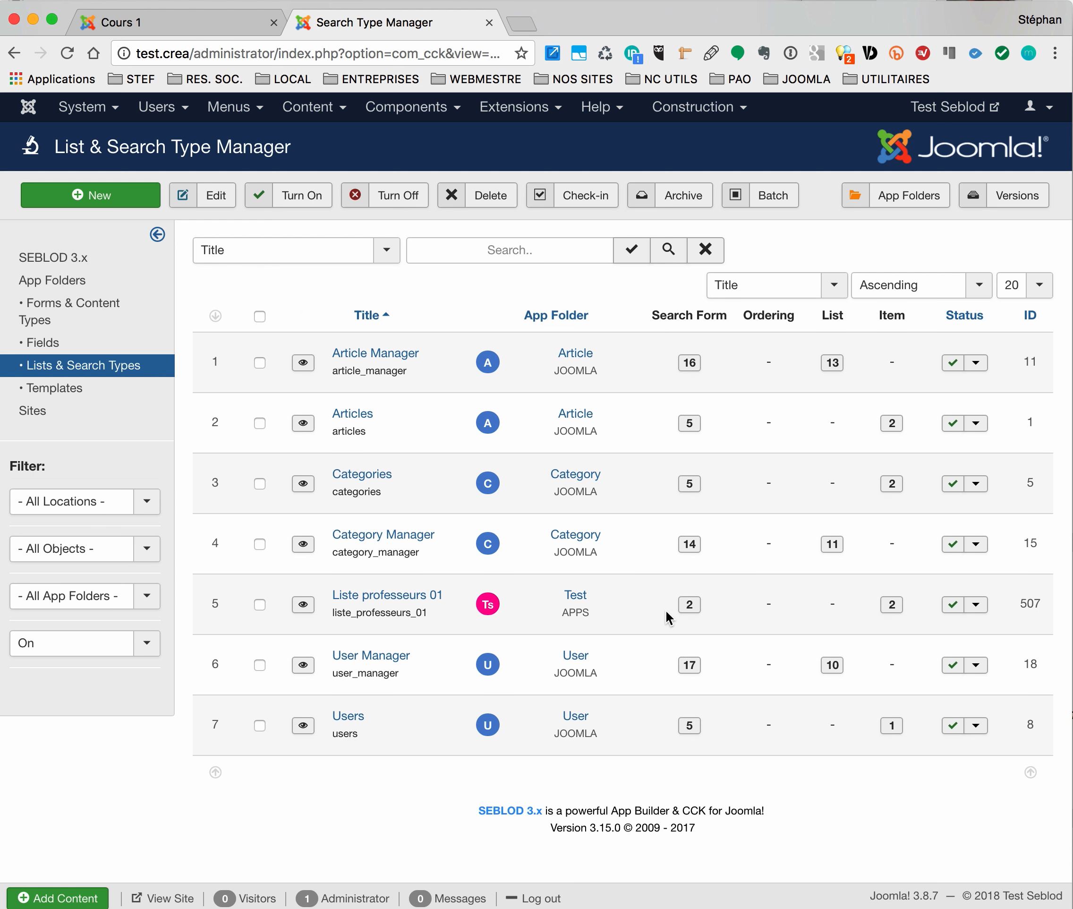
click(689, 605)
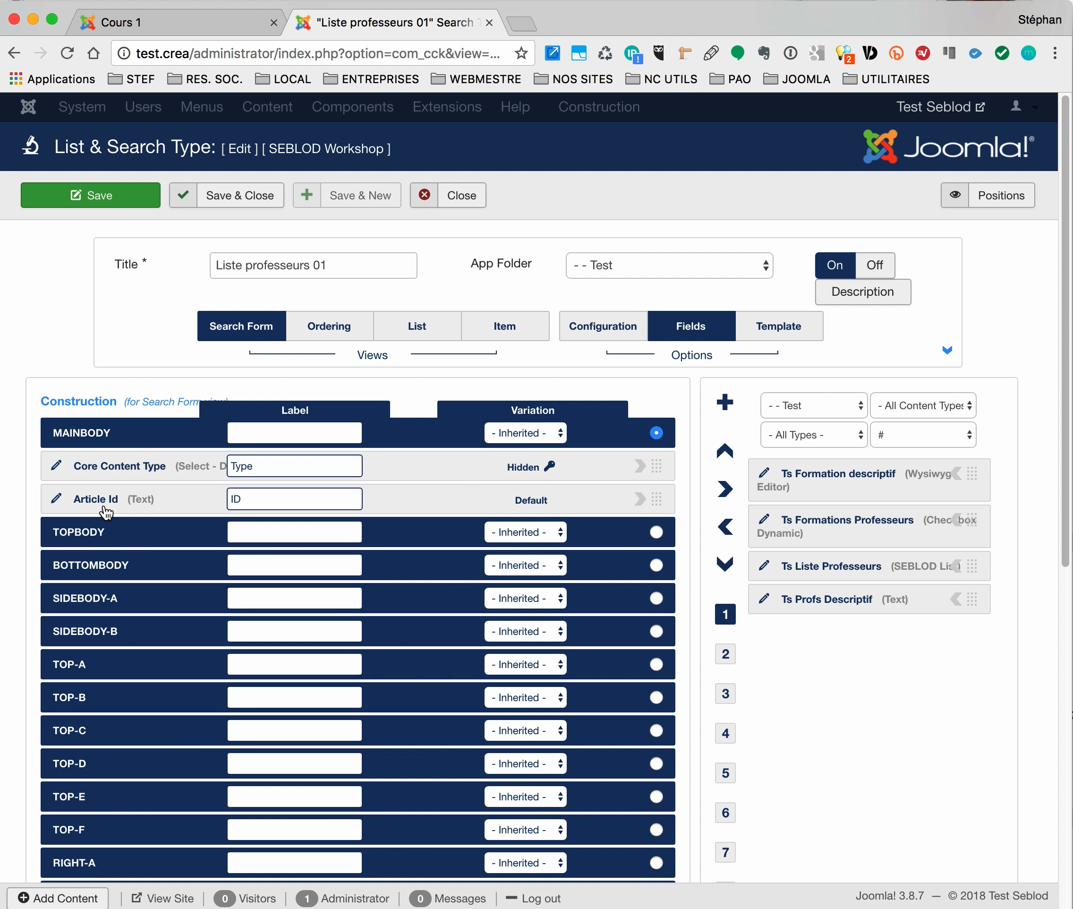
click(504, 335)
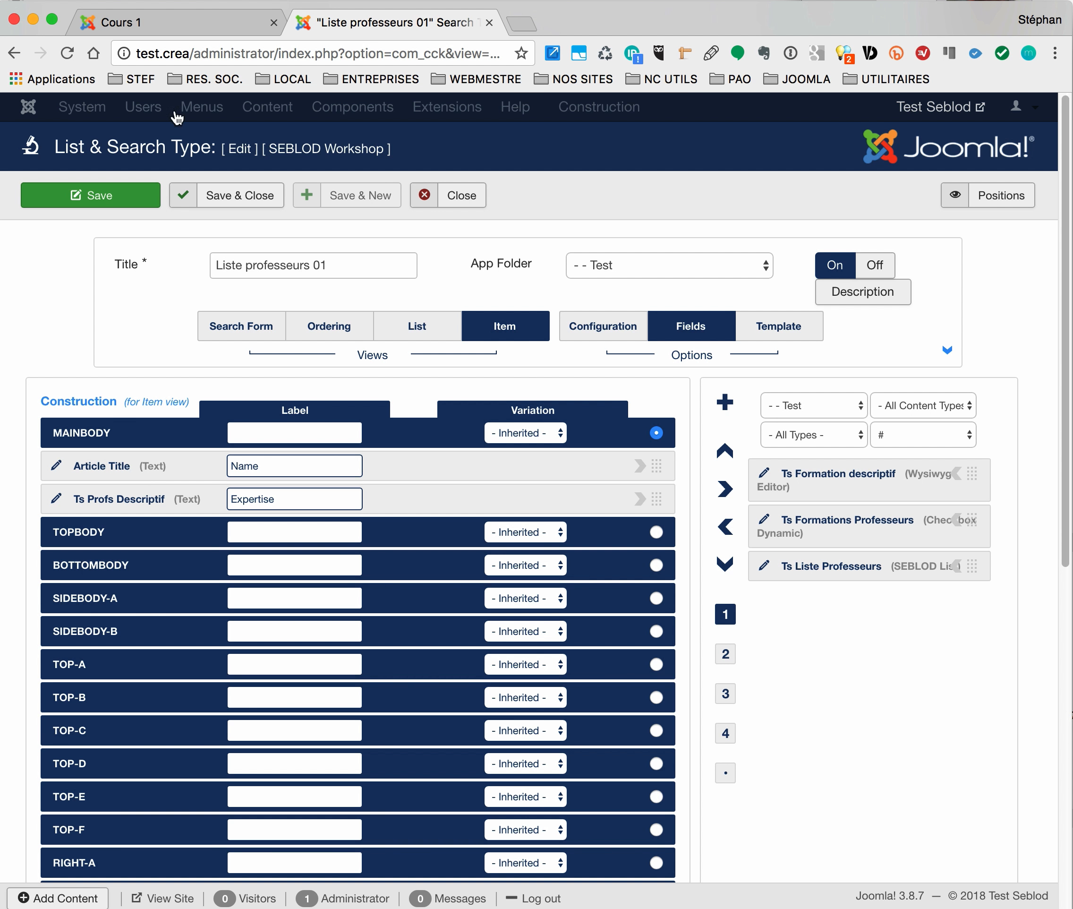
click(184, 21)
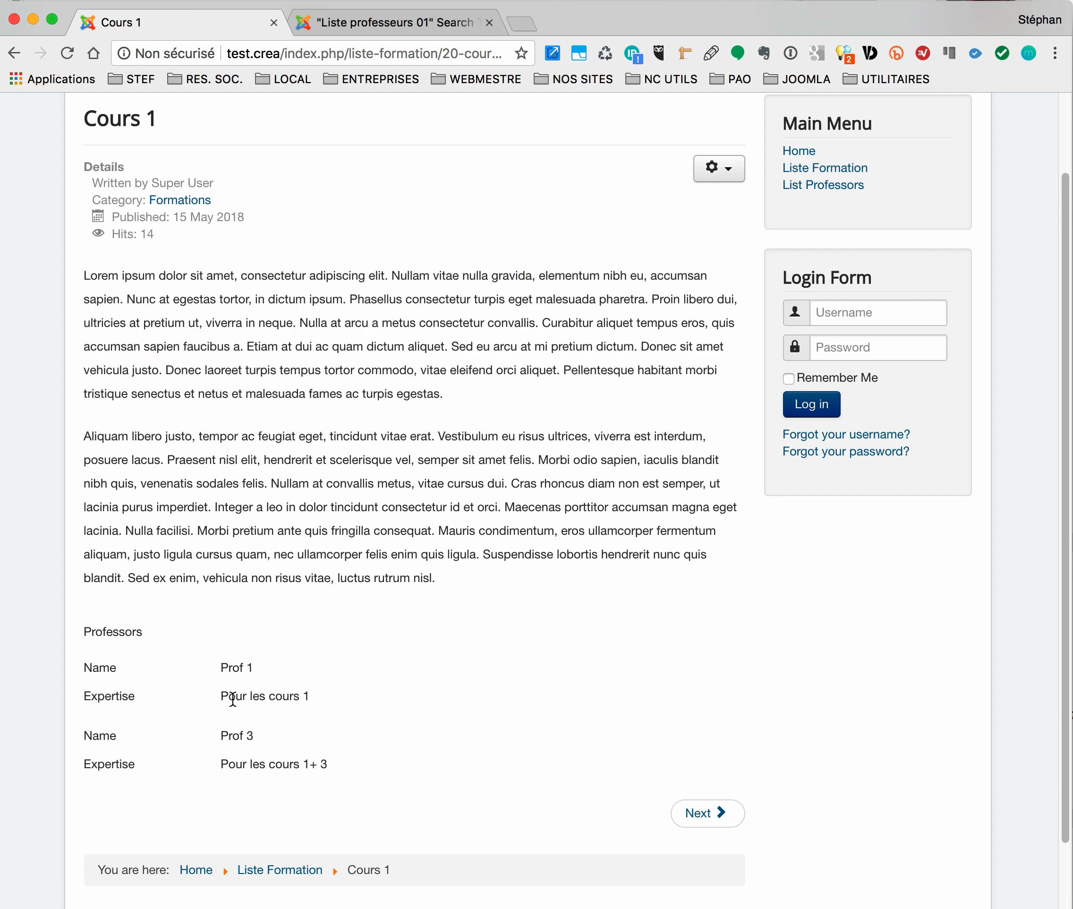
Compare the expertise text on the Cours 1 page with the Liste professeurs 01 item fields, and close the search type.
double_click(223, 695)
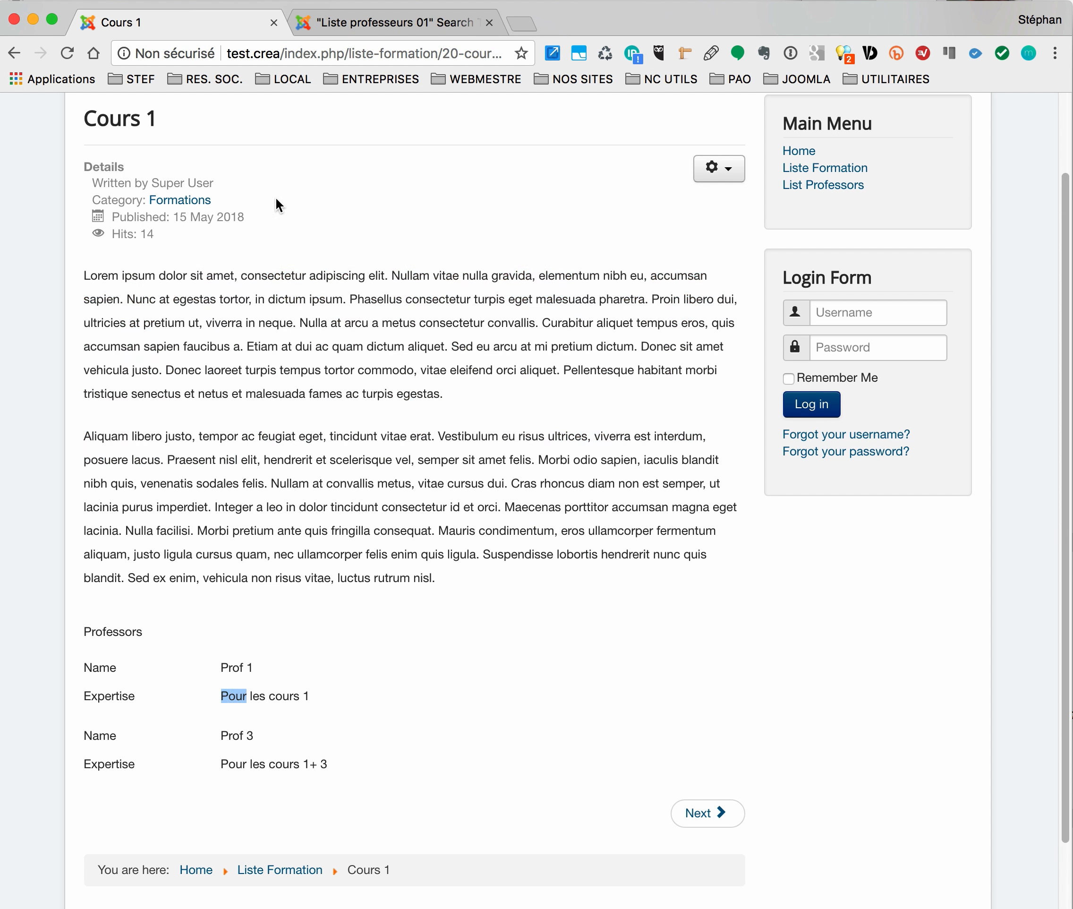
click(405, 19)
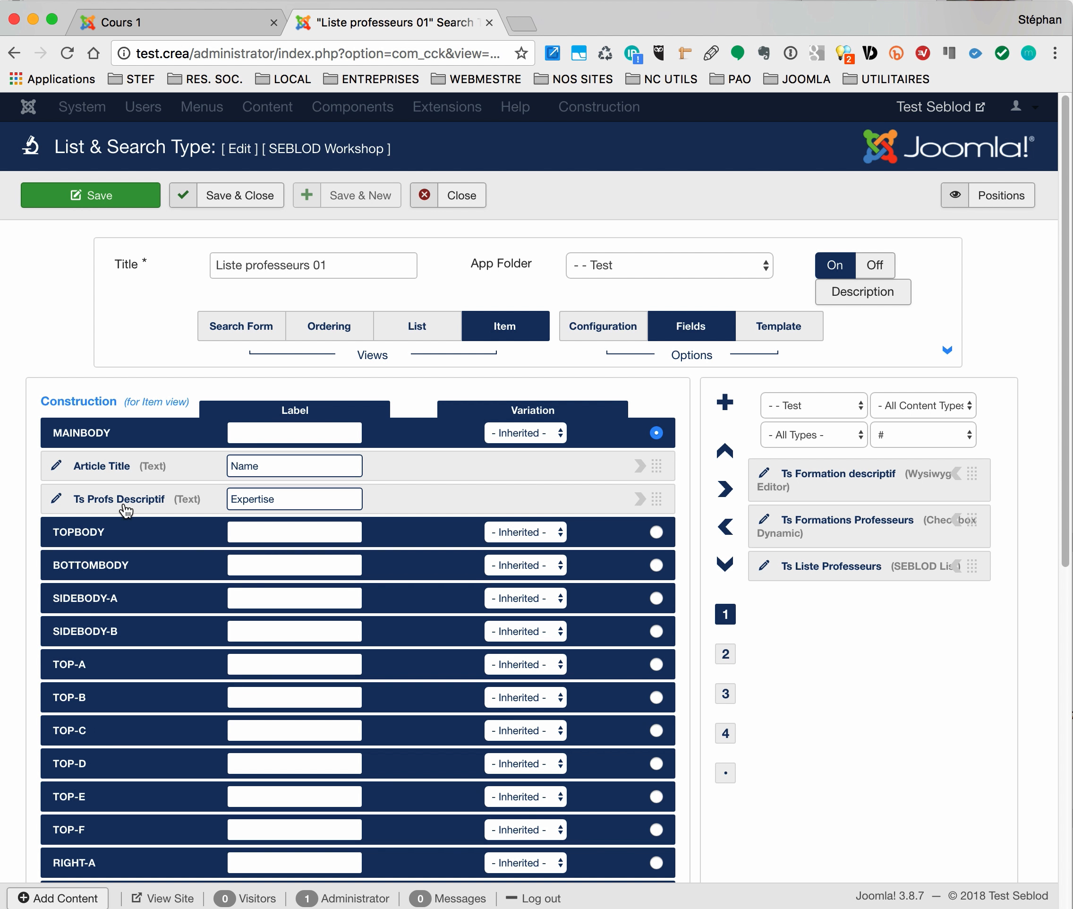
click(455, 199)
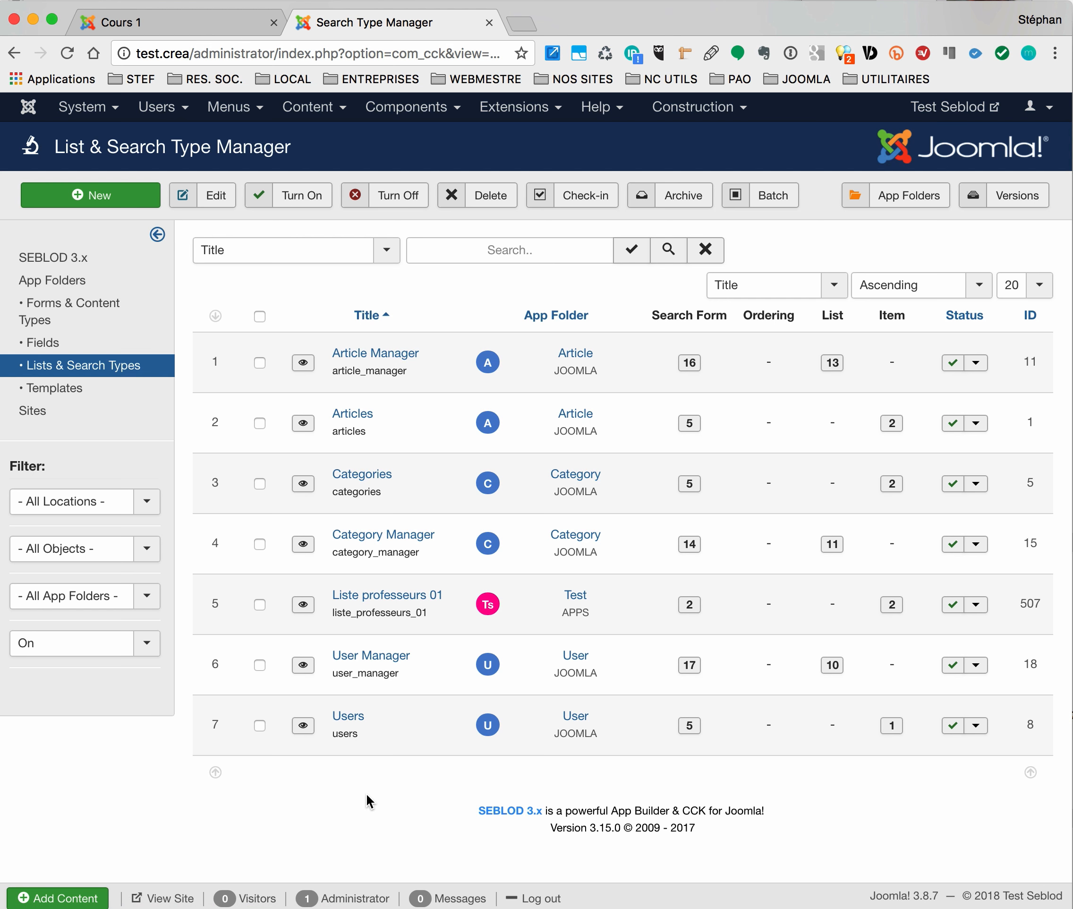
Examine the description text and the professors list on the published Cours 1 page.
click(154, 23)
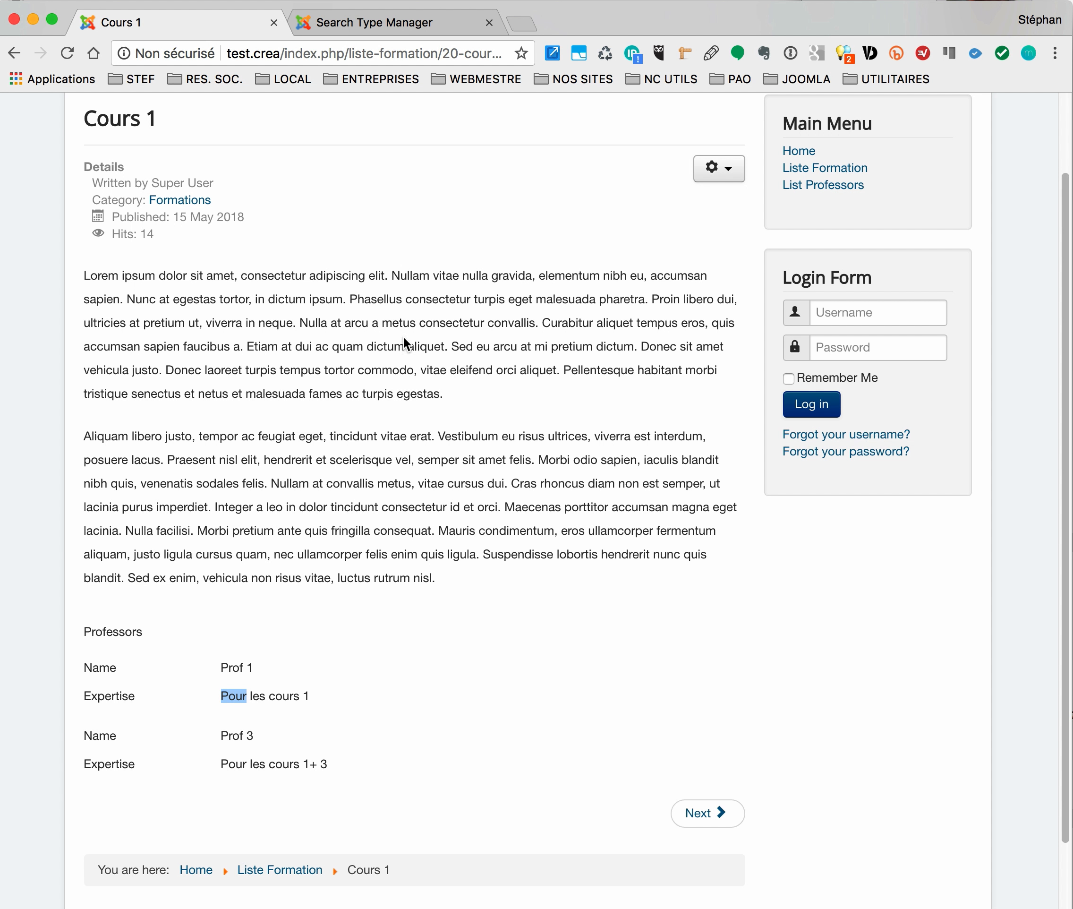
drag(220, 281, 241, 577)
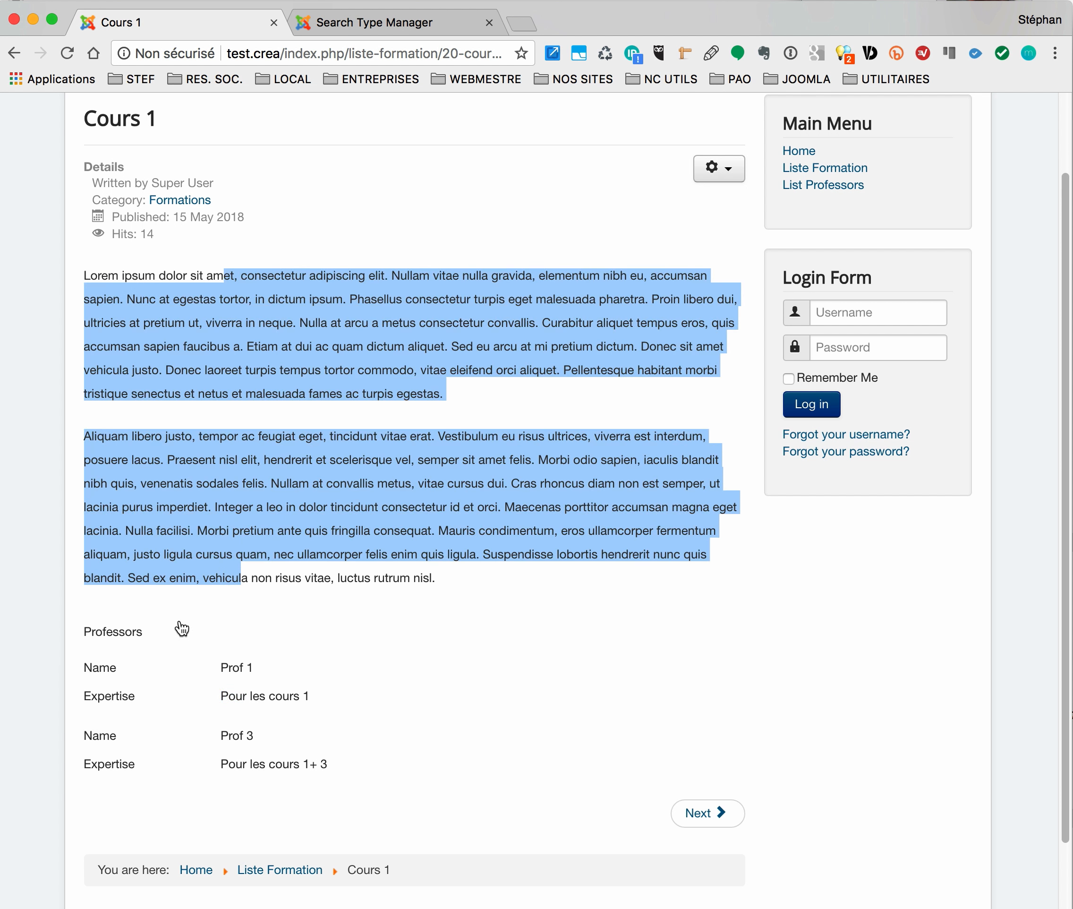
drag(126, 634, 323, 771)
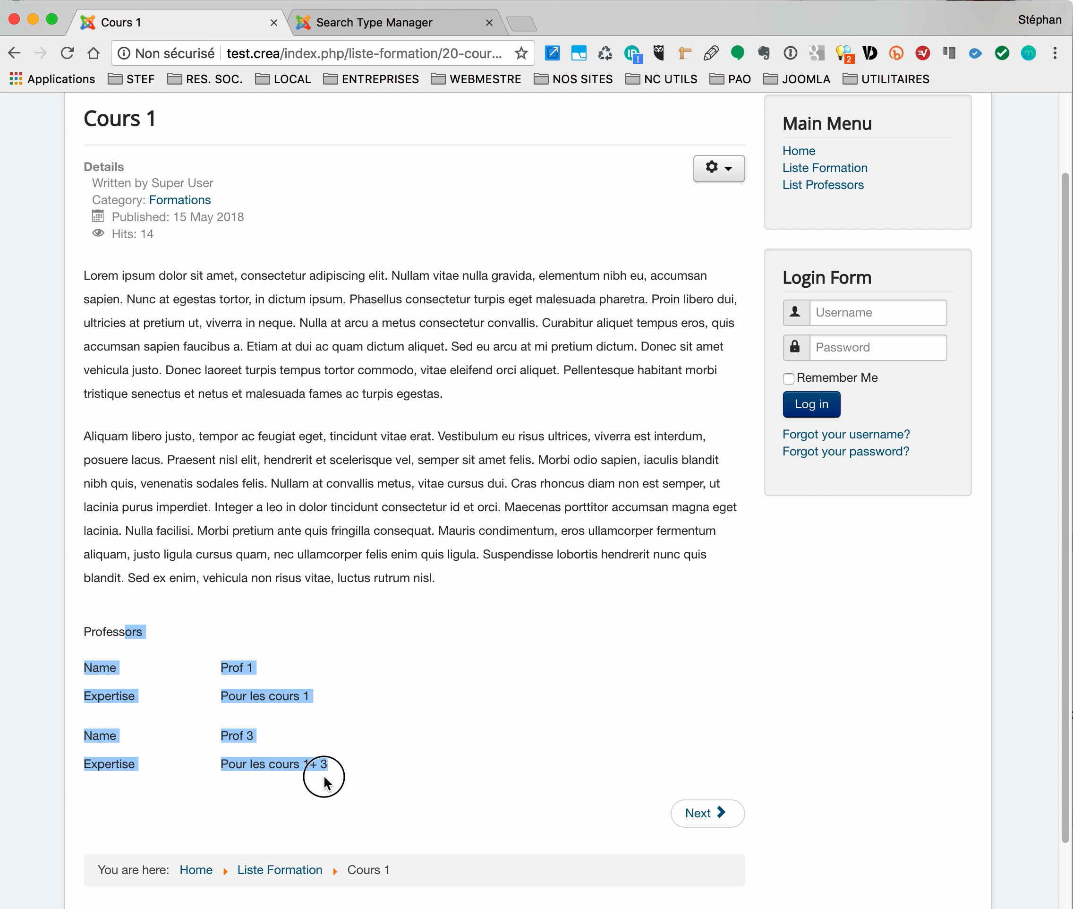
Open the Cours 1 article in the administrator and compare its description and selected professors with the published page.
click(407, 27)
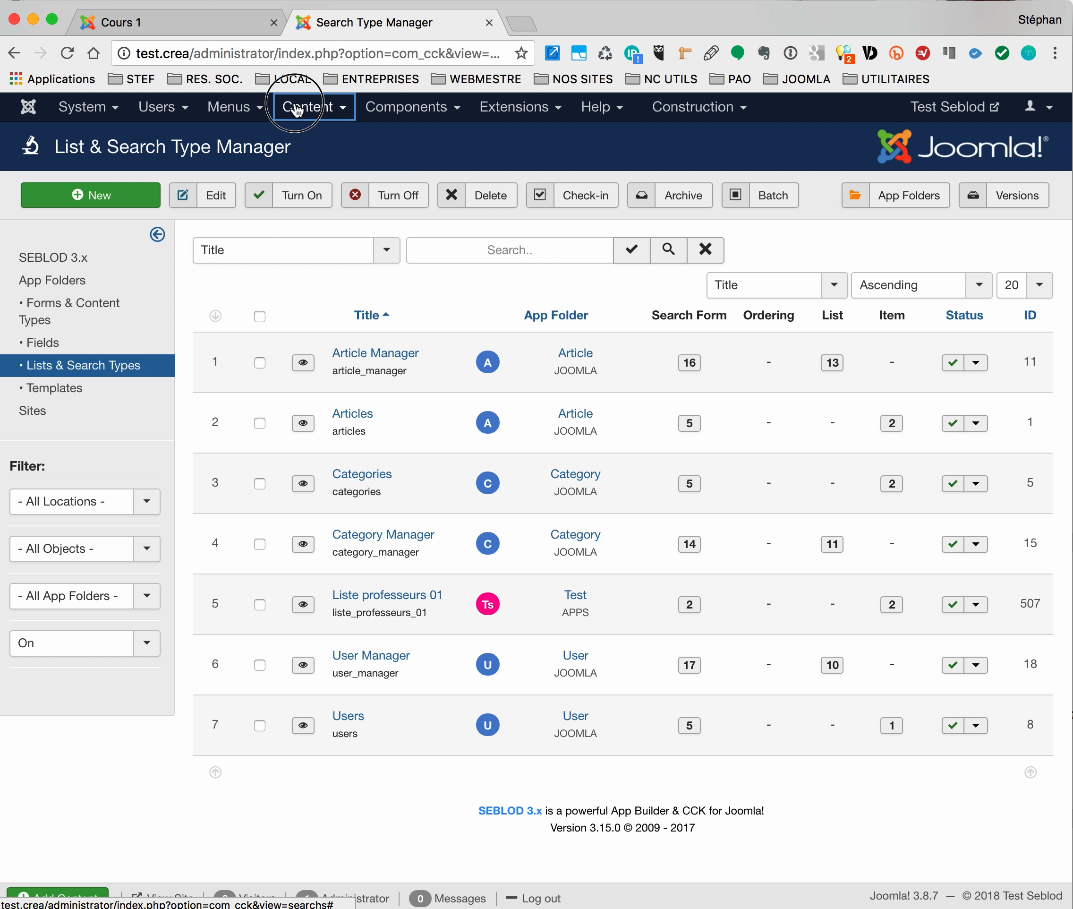
click(305, 107)
click(331, 136)
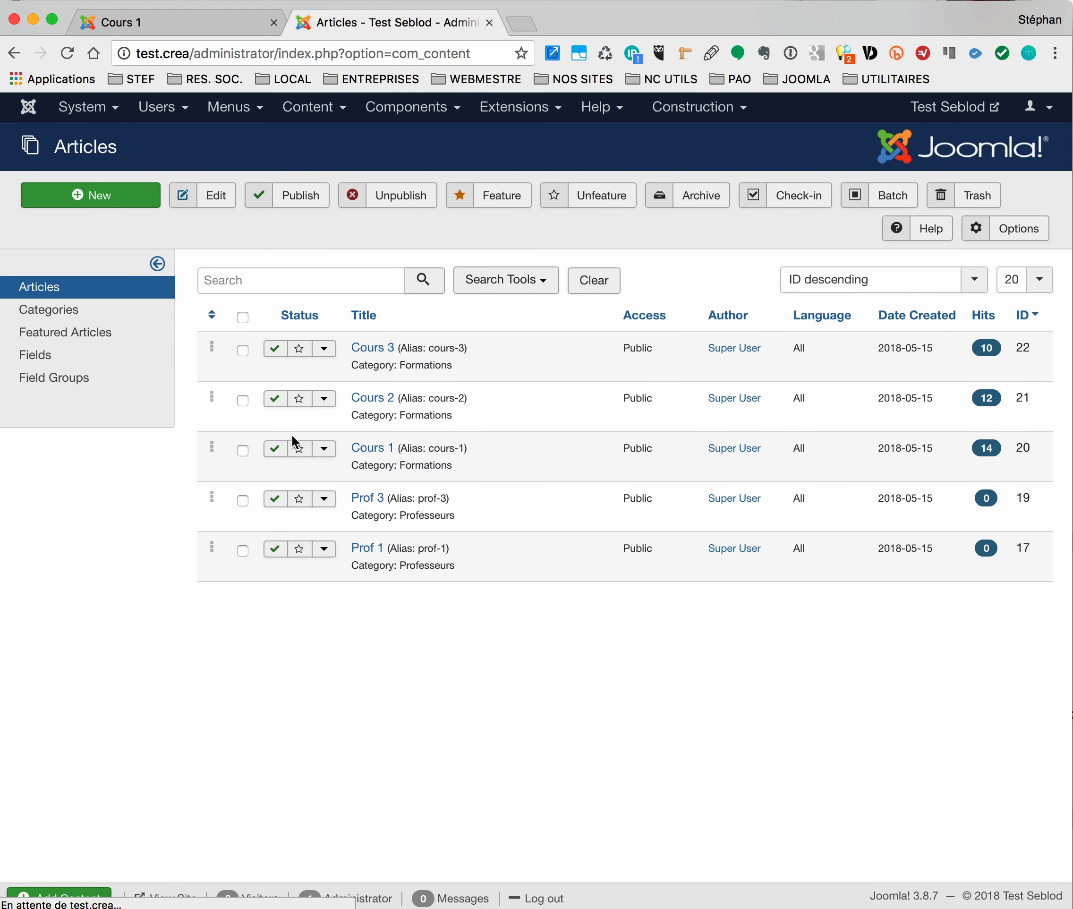
click(380, 454)
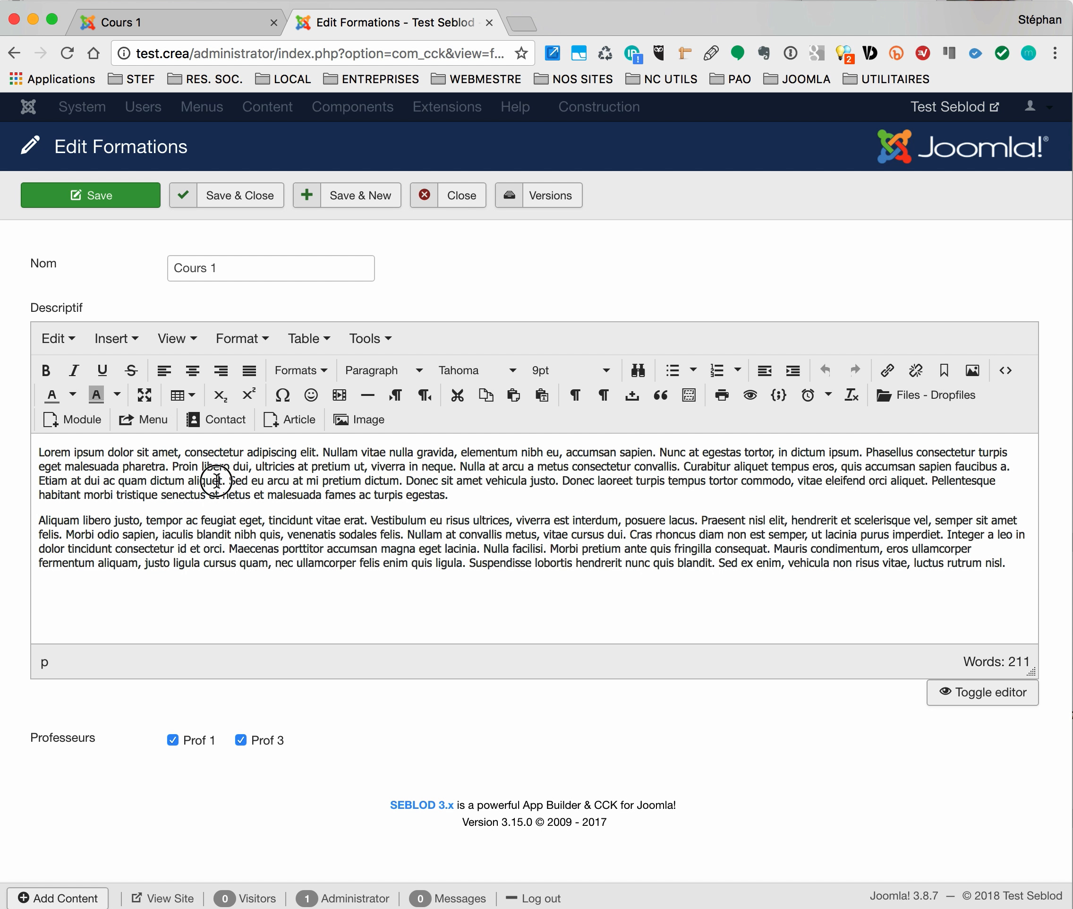
drag(219, 480, 230, 534)
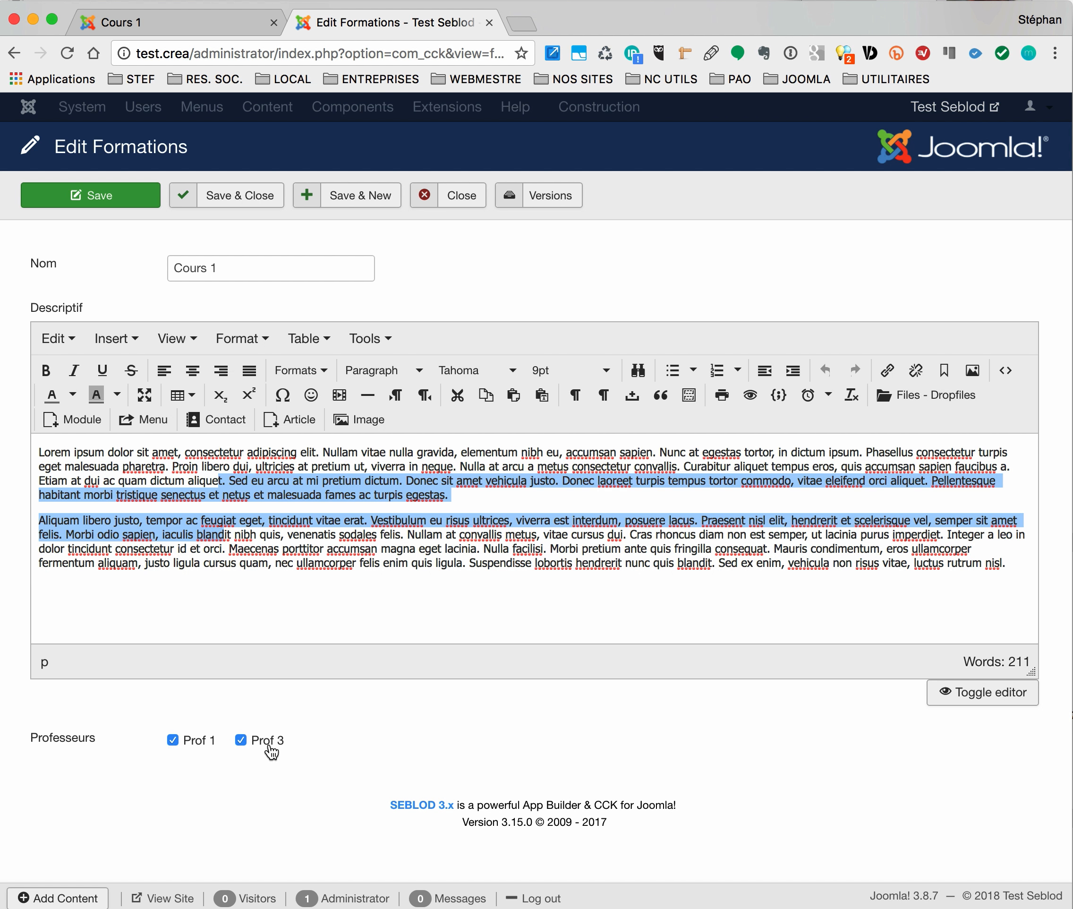
click(228, 22)
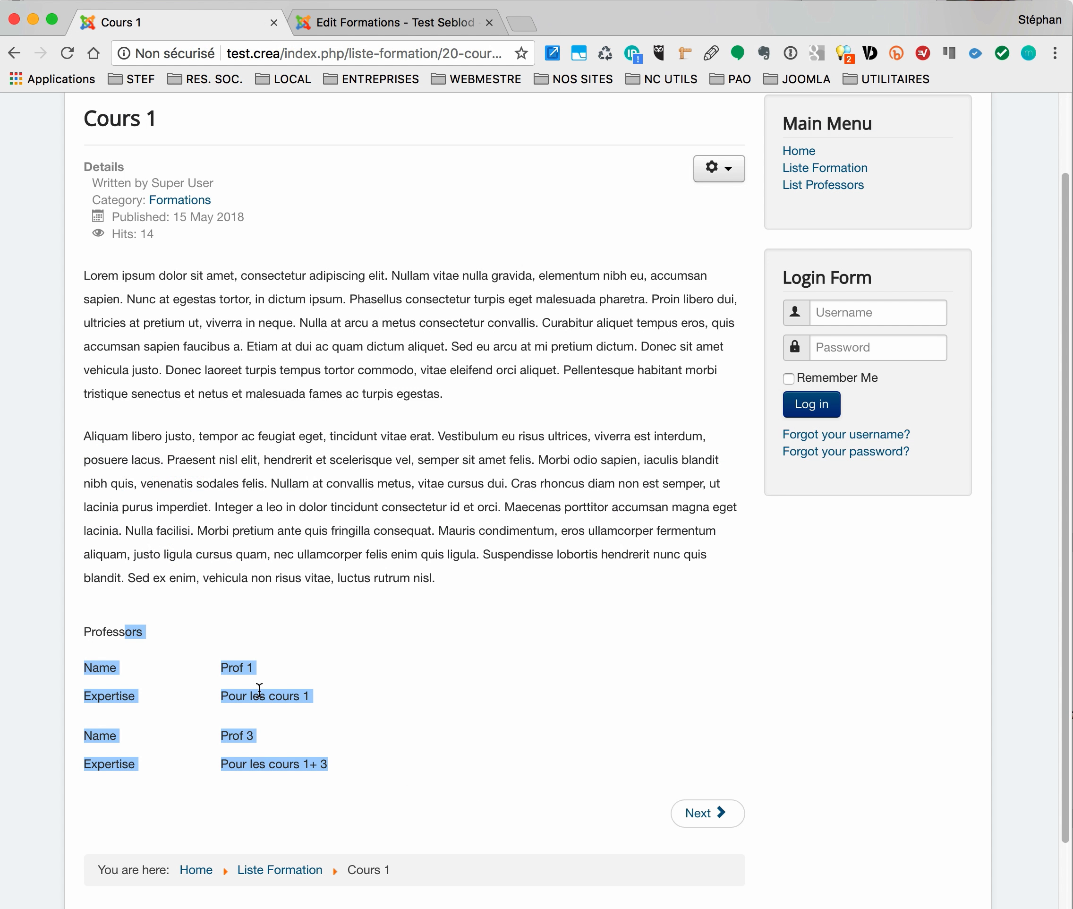
click(261, 667)
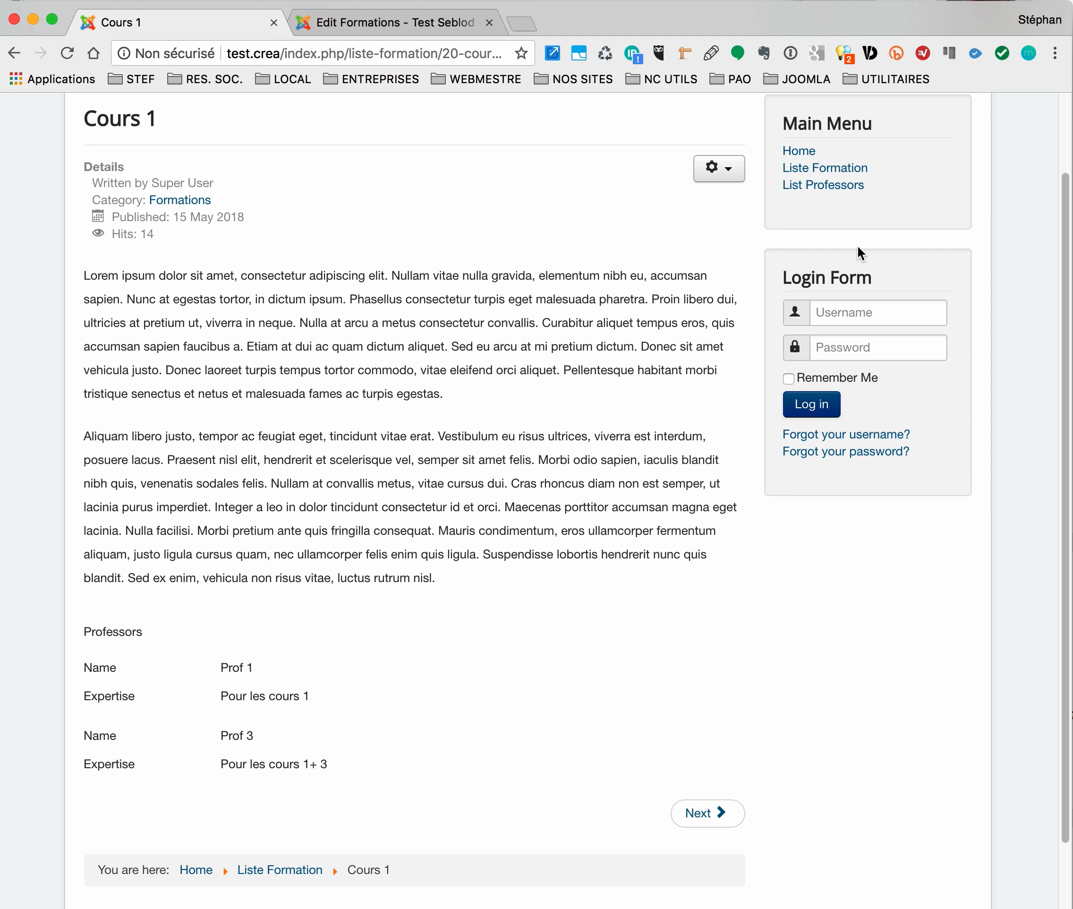
View the site's List Professors page and compare it with the professors shown on the Cours 3 page.
click(829, 185)
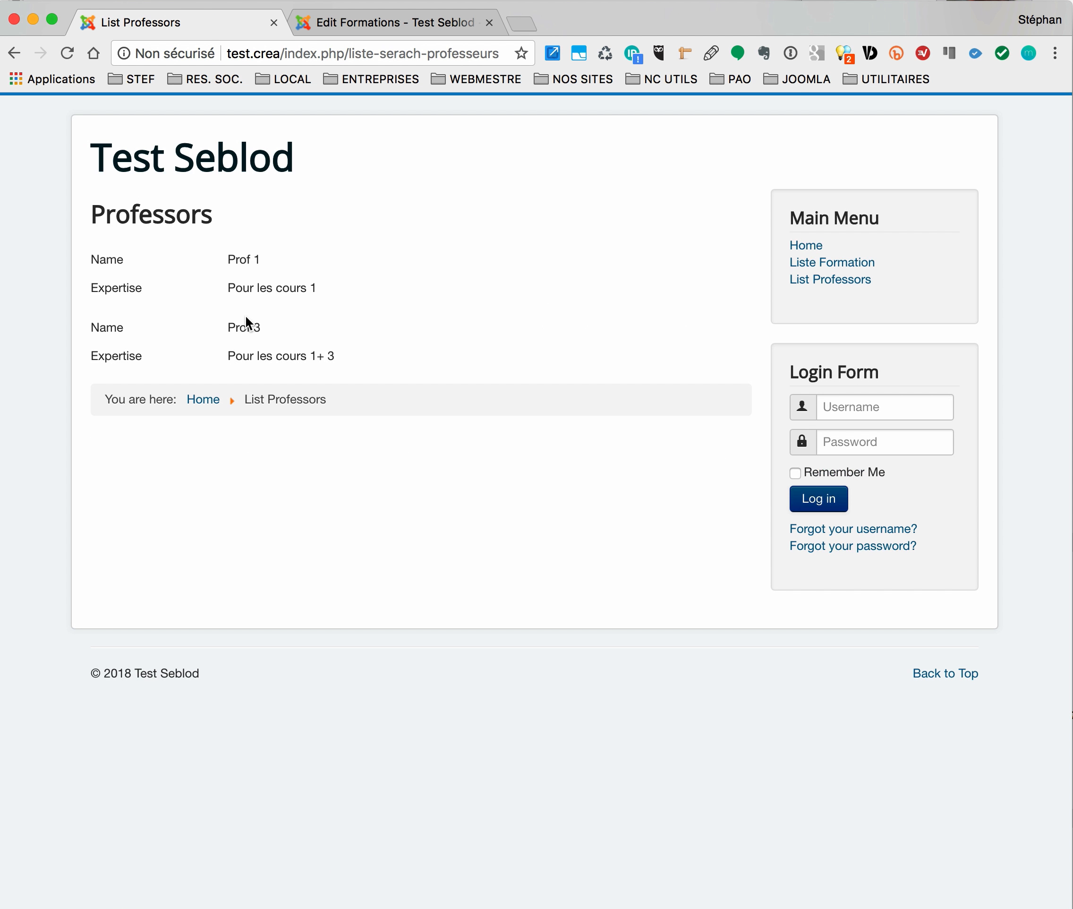
click(826, 263)
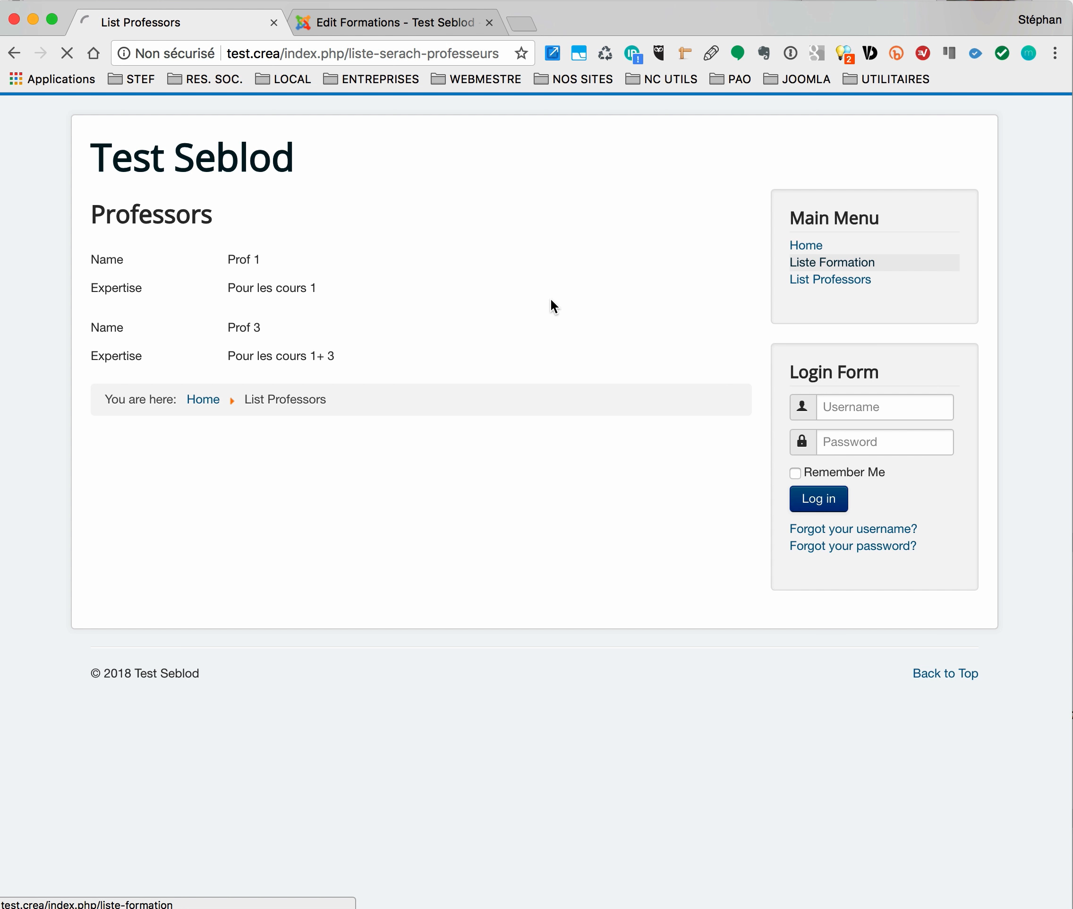
click(133, 343)
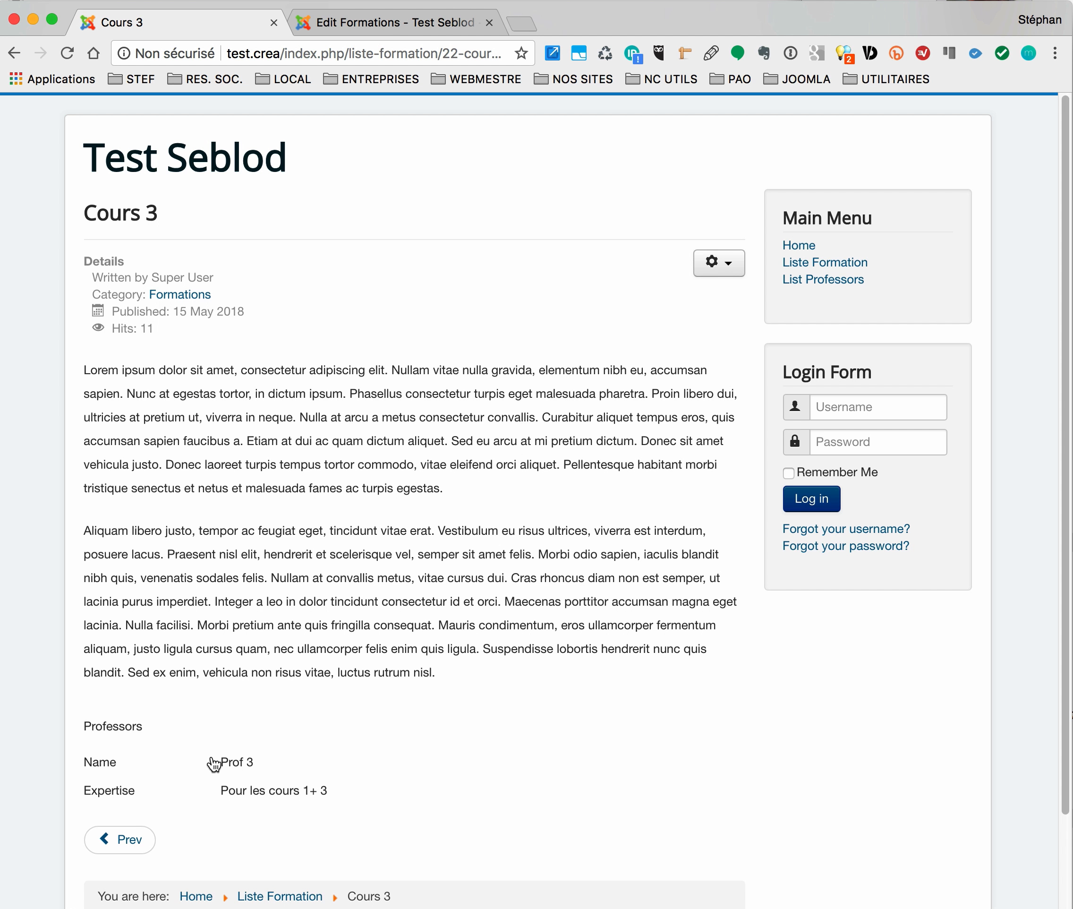
drag(221, 760, 258, 791)
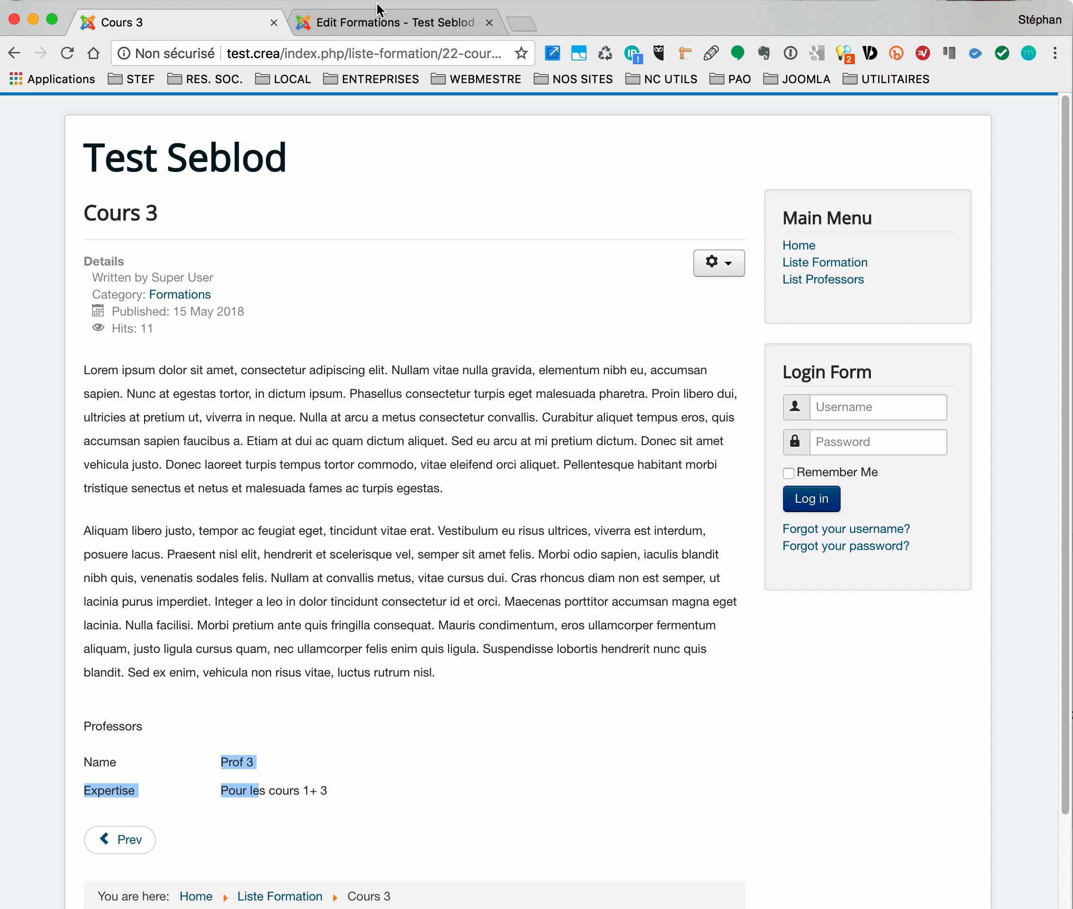
Close the Cours 1 article, check which professors are selected in the Cours 3 article, and close it without changes.
click(384, 21)
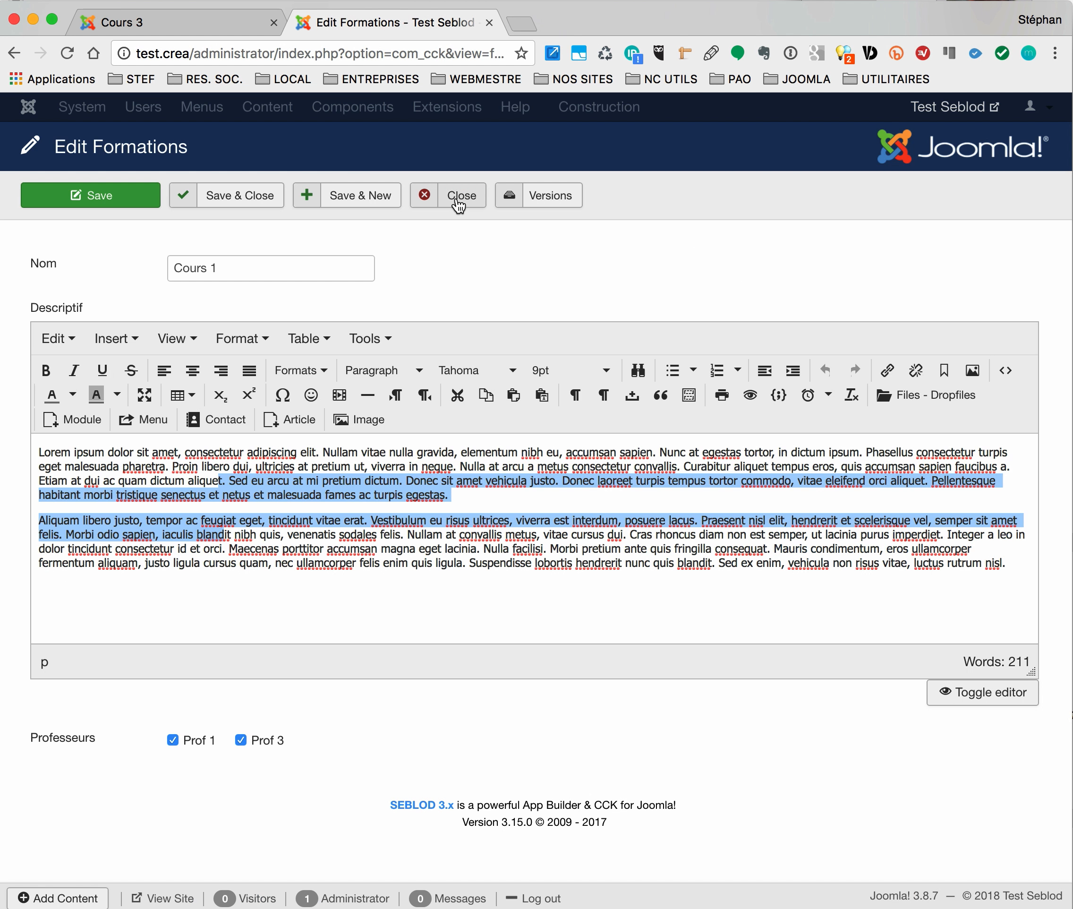
click(458, 203)
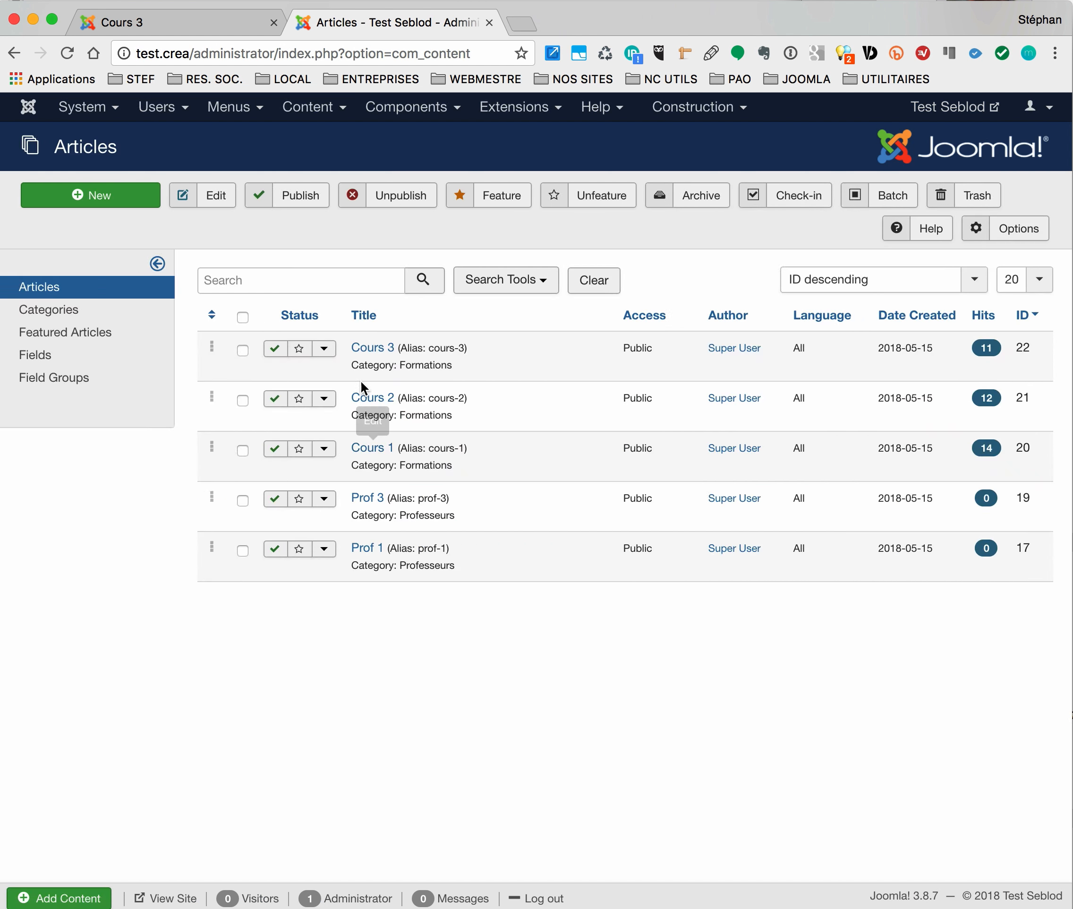
click(372, 352)
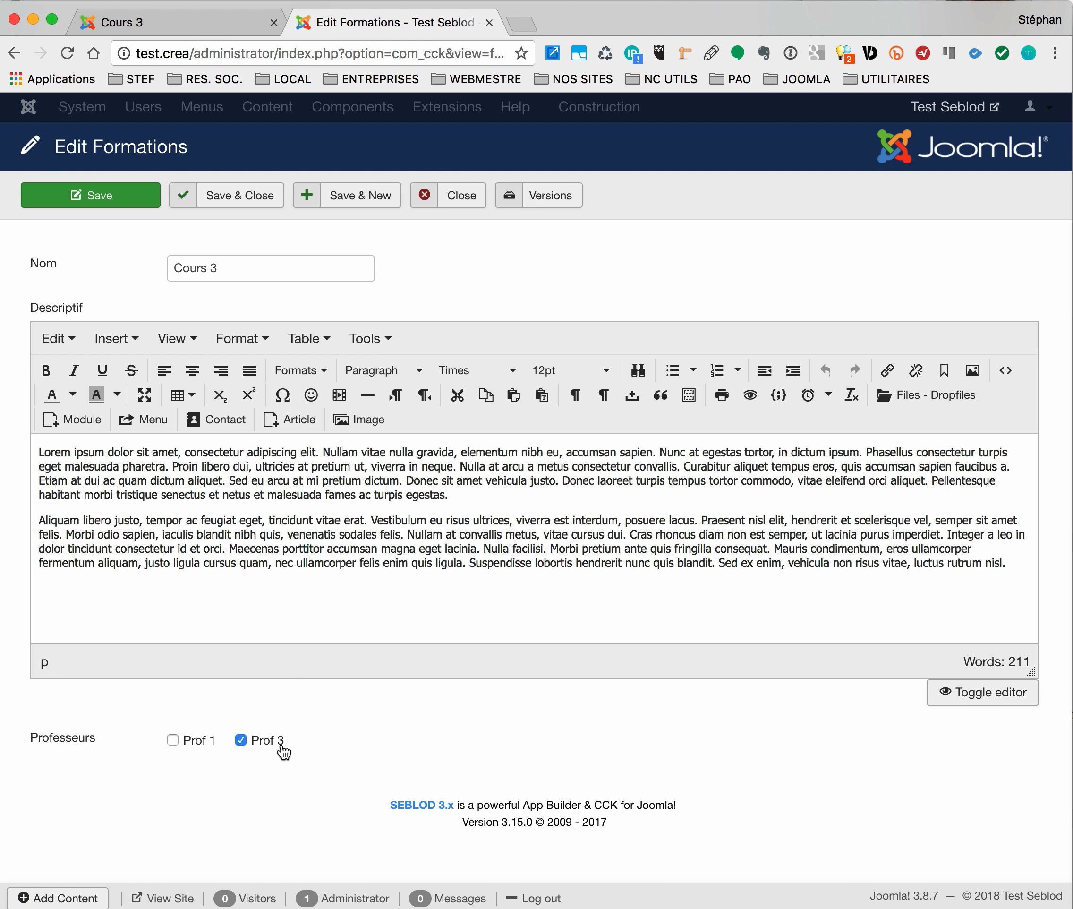
click(471, 199)
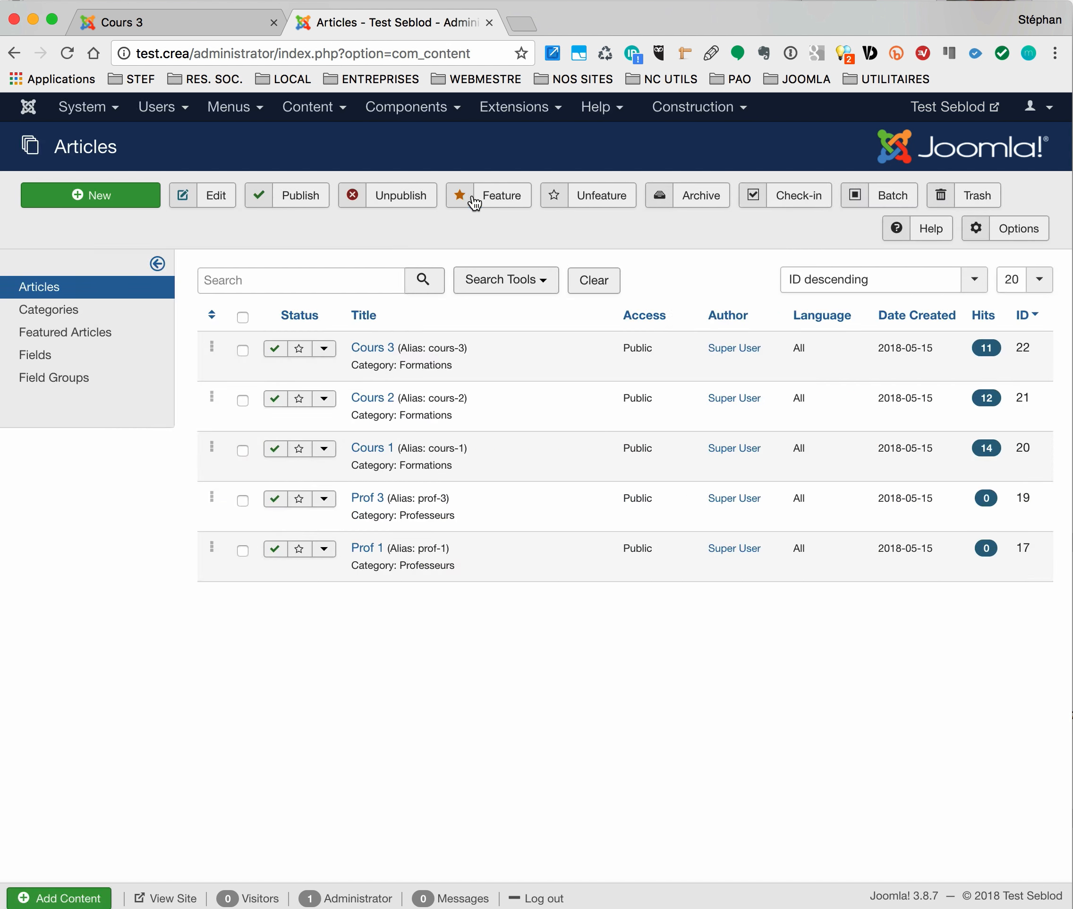
Open the content view of the Formations content type and review its main body and hidden fields.
click(680, 115)
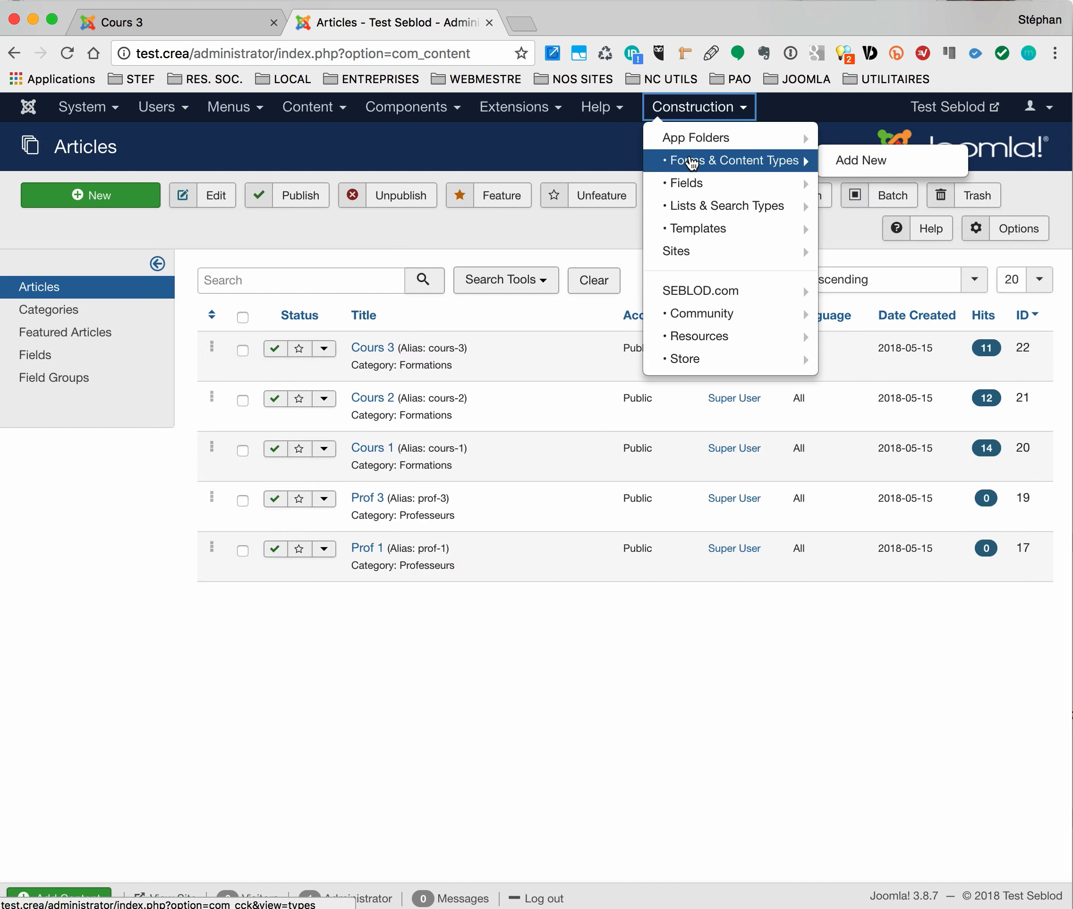
click(688, 162)
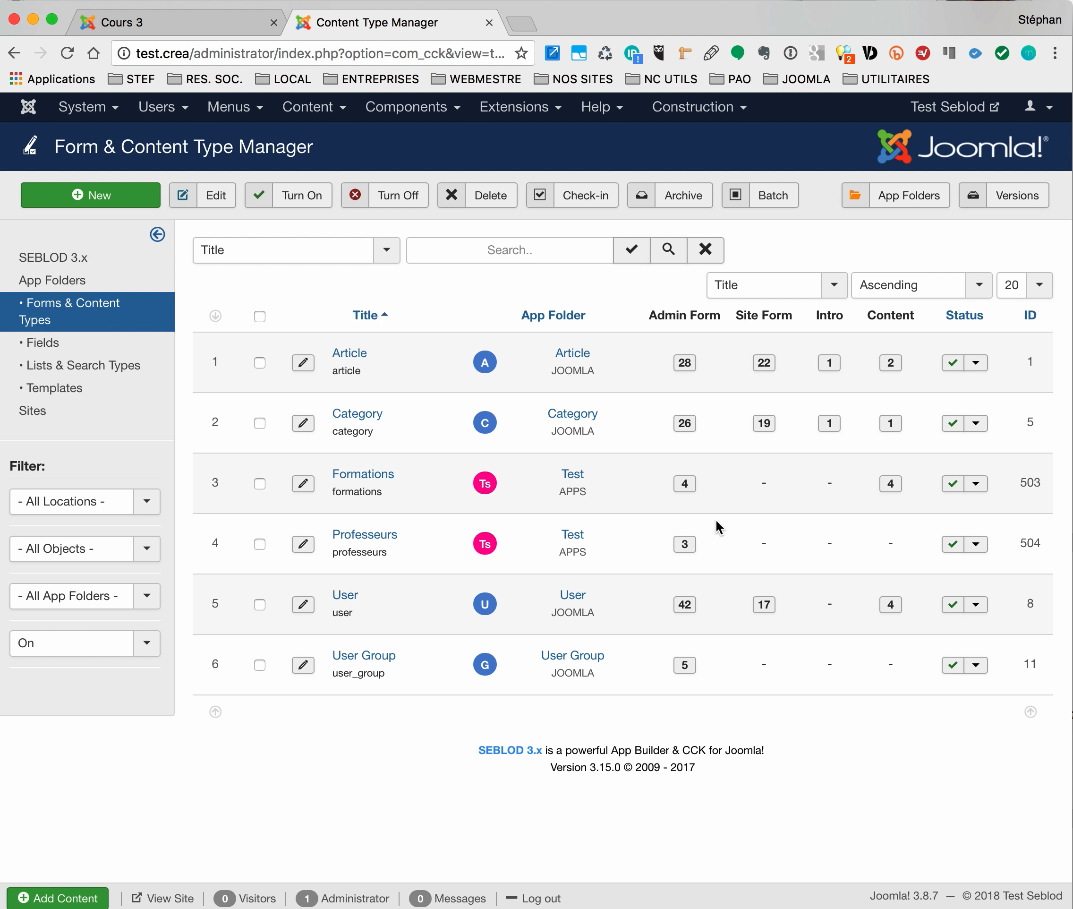
click(895, 492)
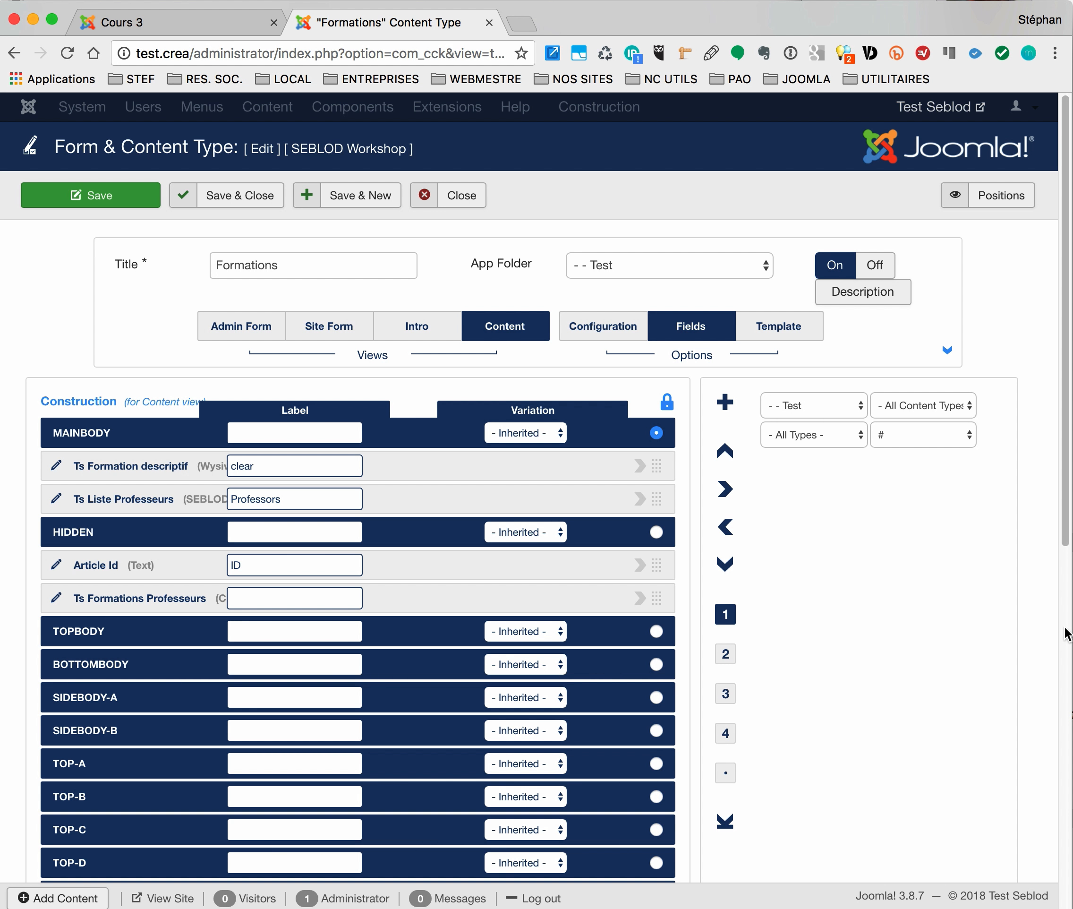
drag(1066, 625, 1067, 620)
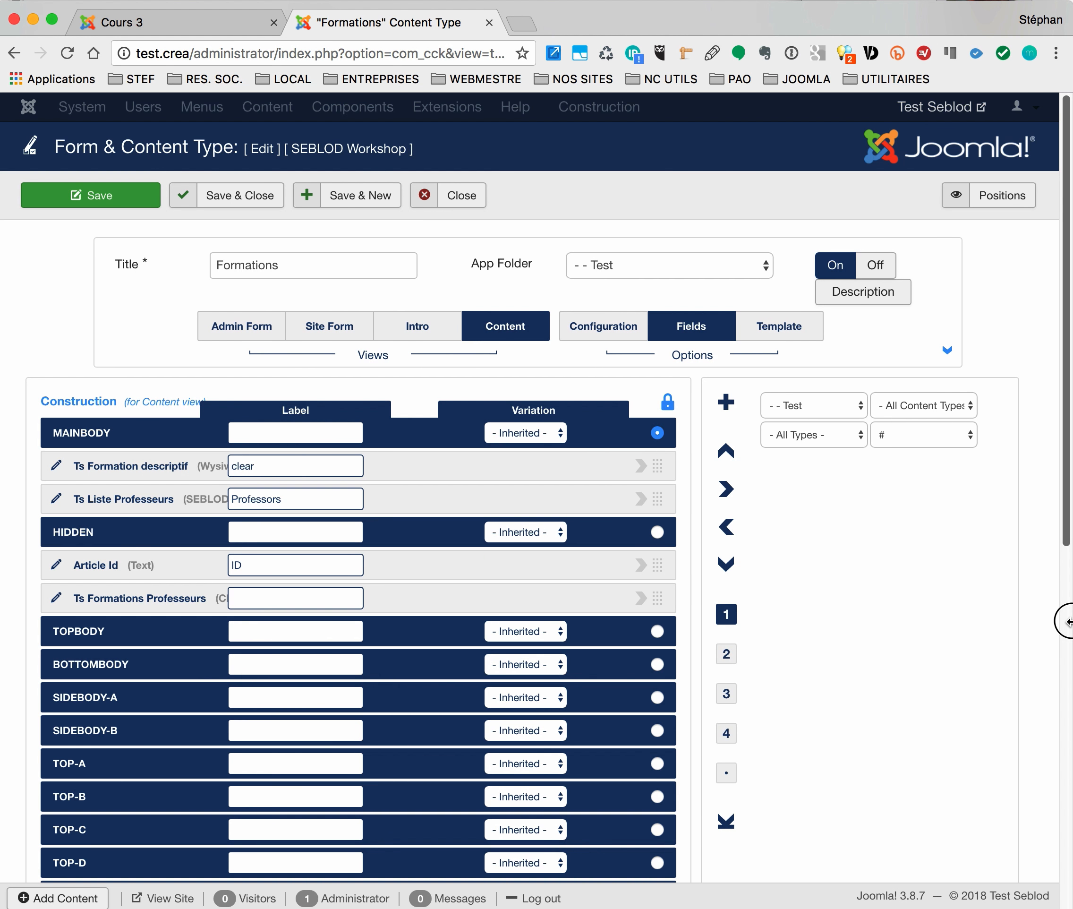
Recheck the Ts Liste Professeurs field's type, search type and art_id=ts_formations_professeurs mapping, and close the field and content type without saving.
click(57, 500)
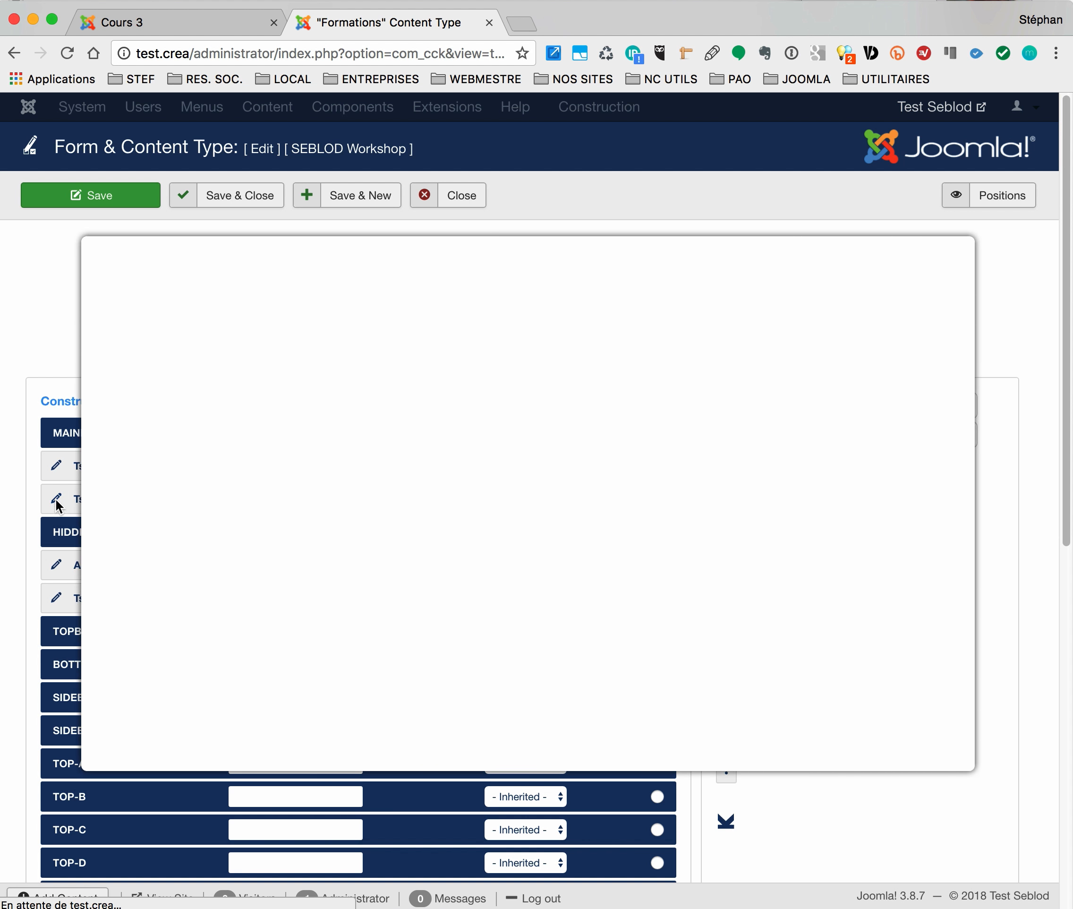
click(661, 368)
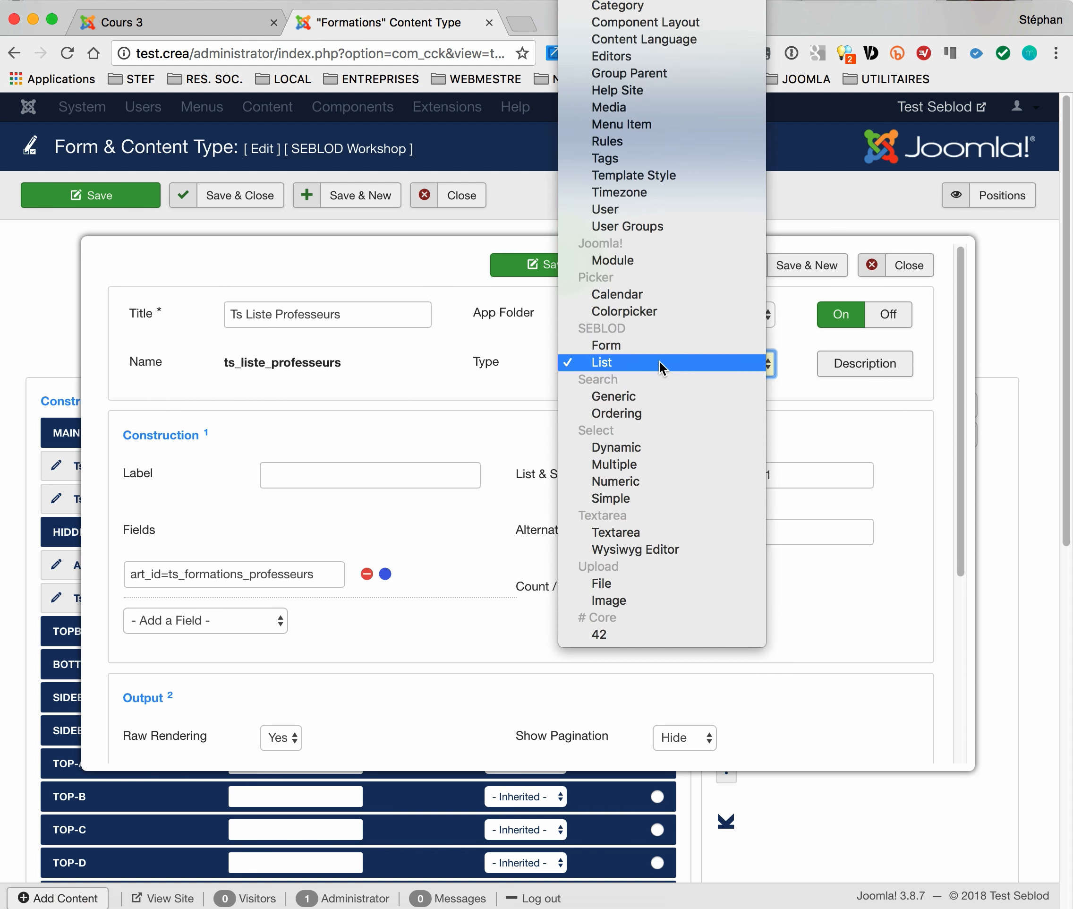
click(660, 364)
double_click(696, 476)
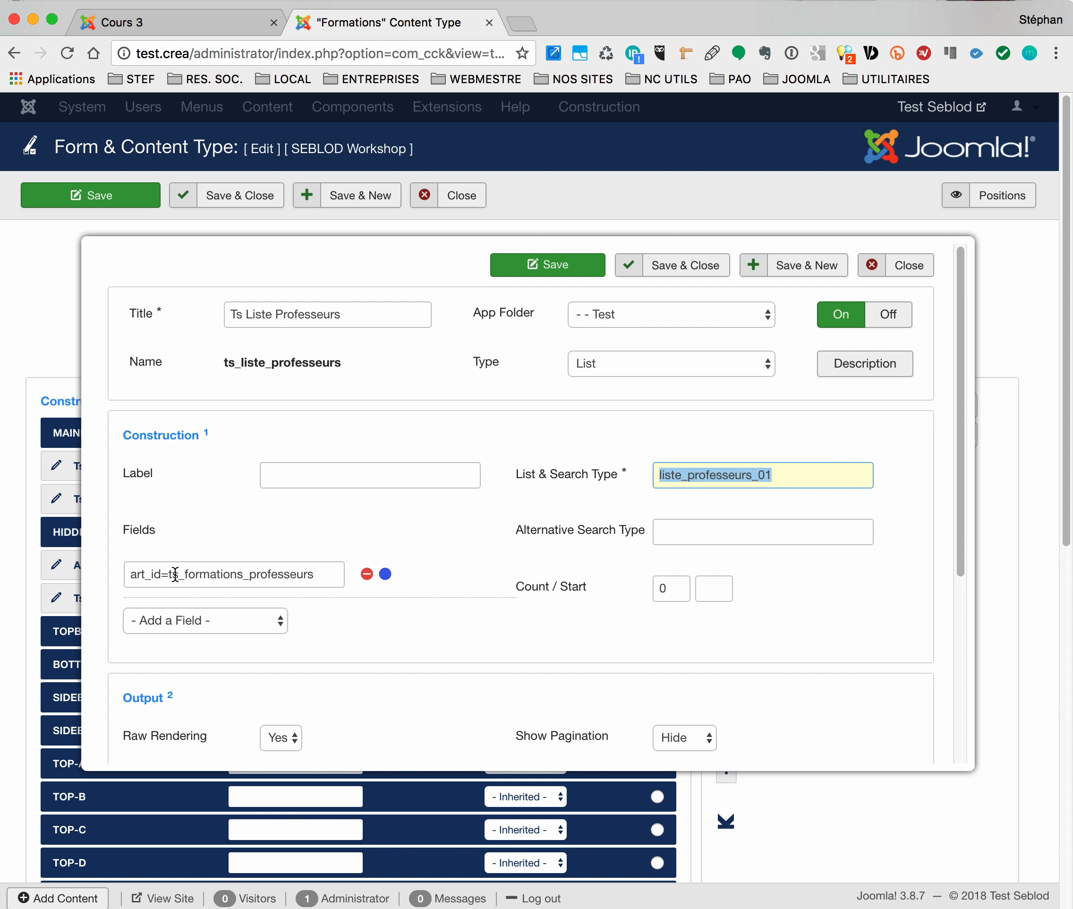
drag(167, 574, 367, 583)
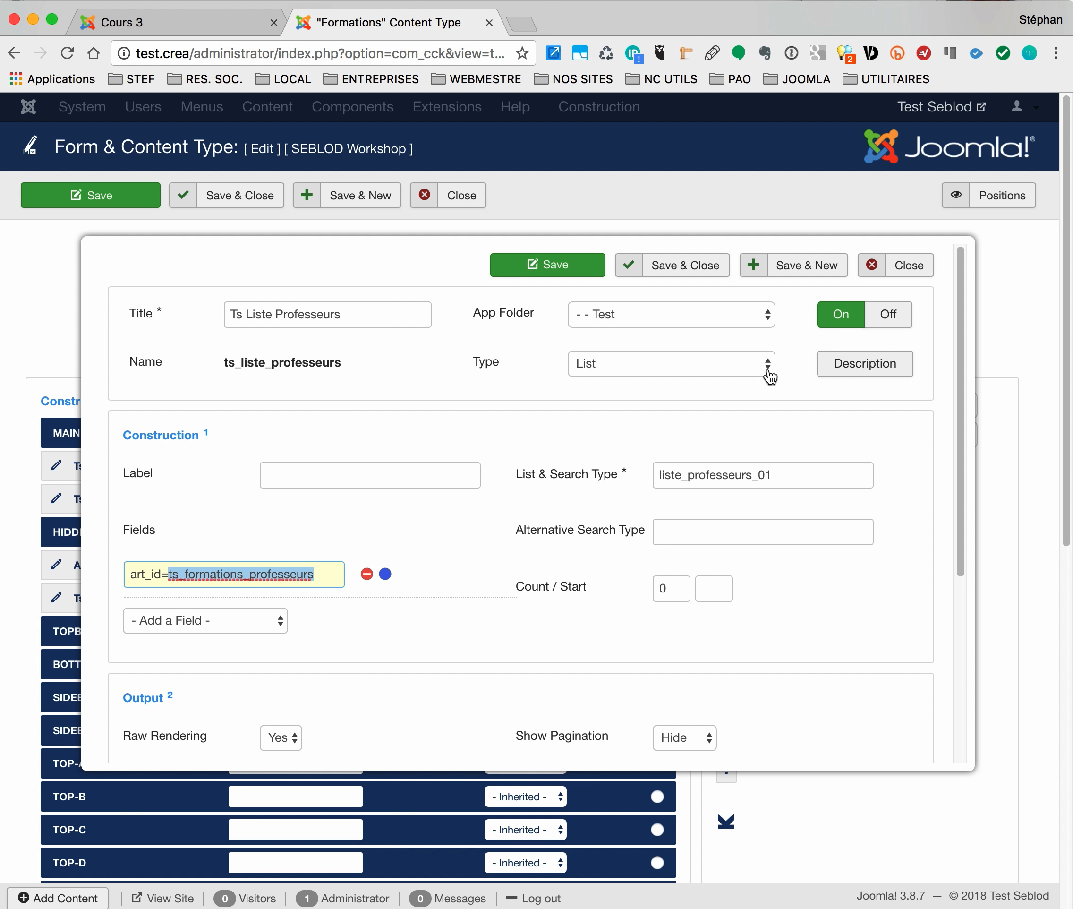
click(907, 265)
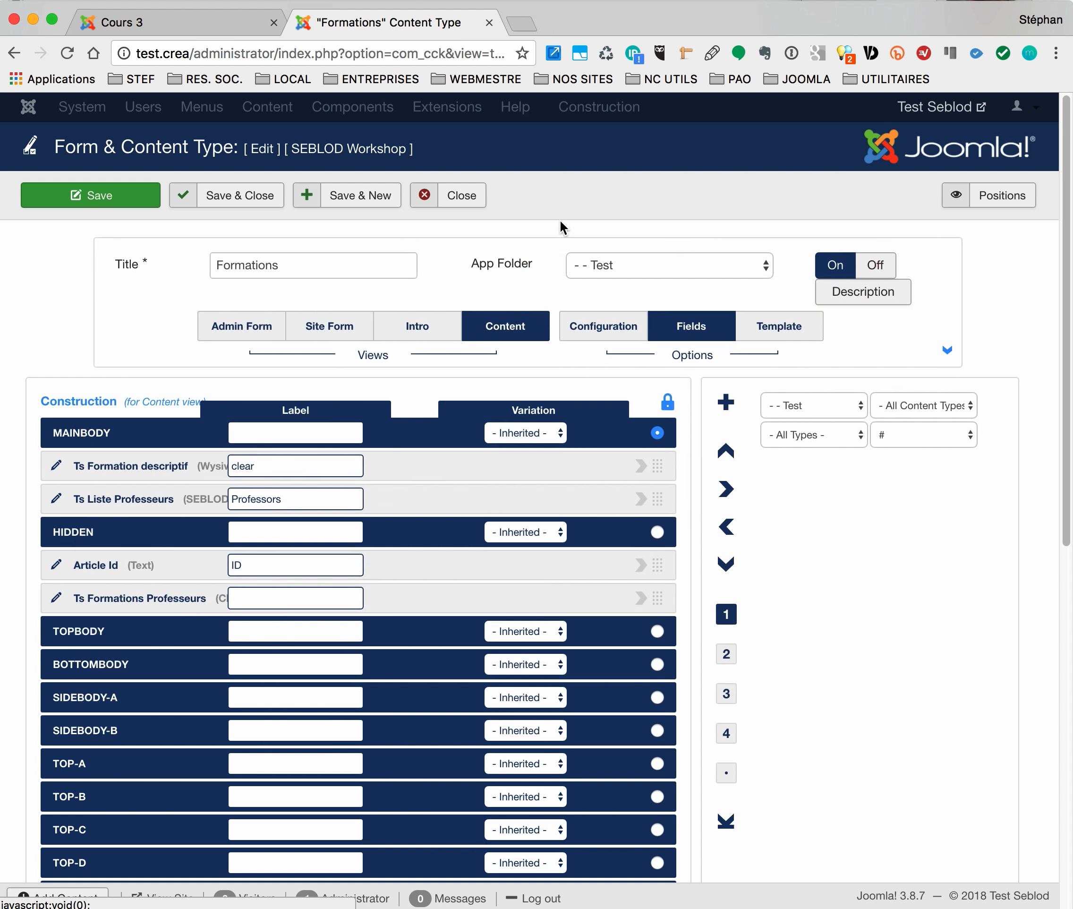
click(478, 201)
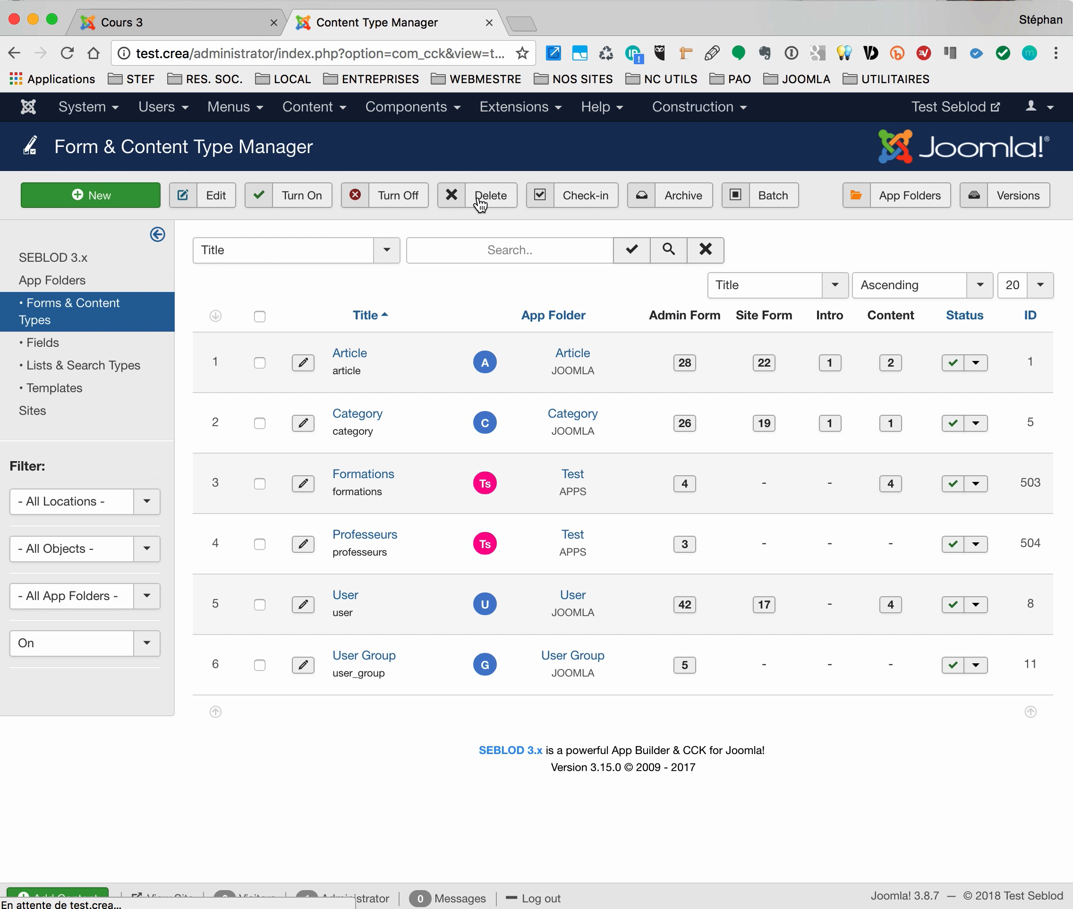